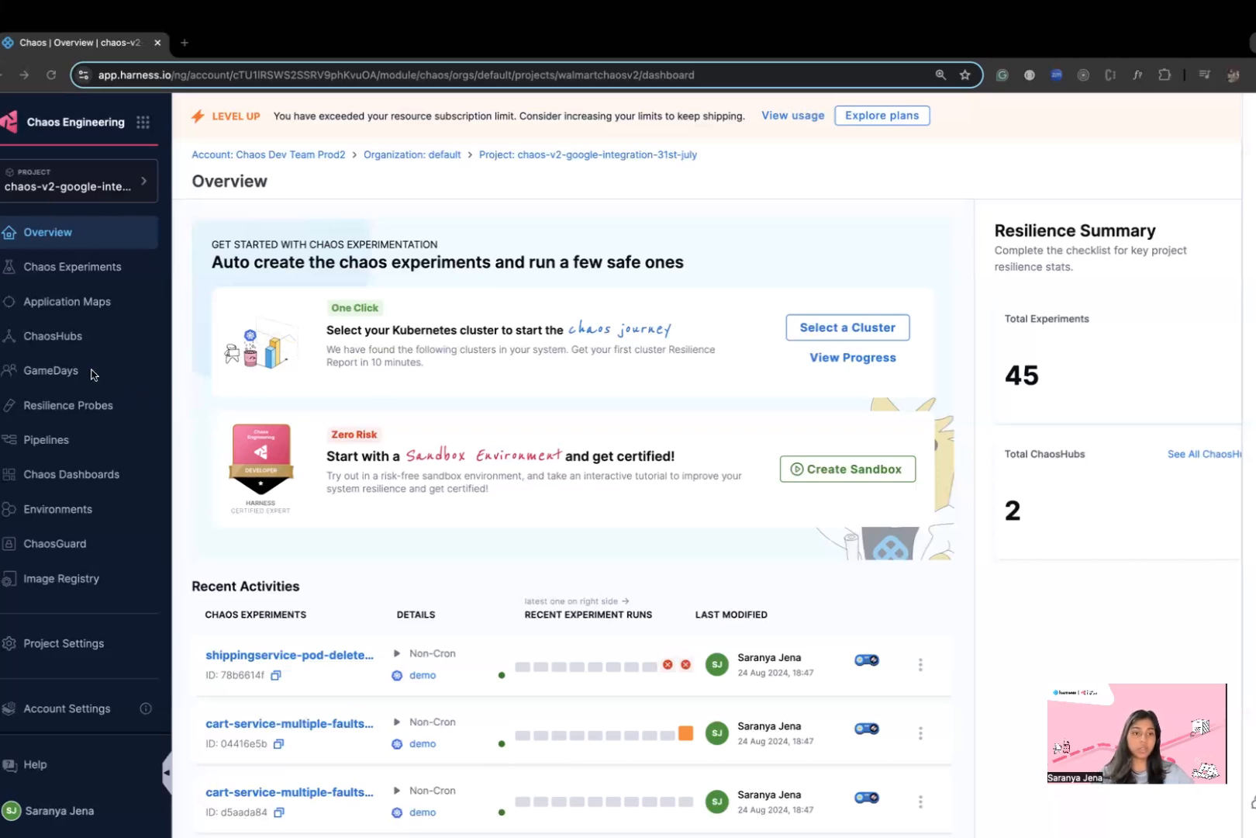
# Open the GameDays list and check the actions available for the gameday- demo entry
pyautogui.click(50, 371)
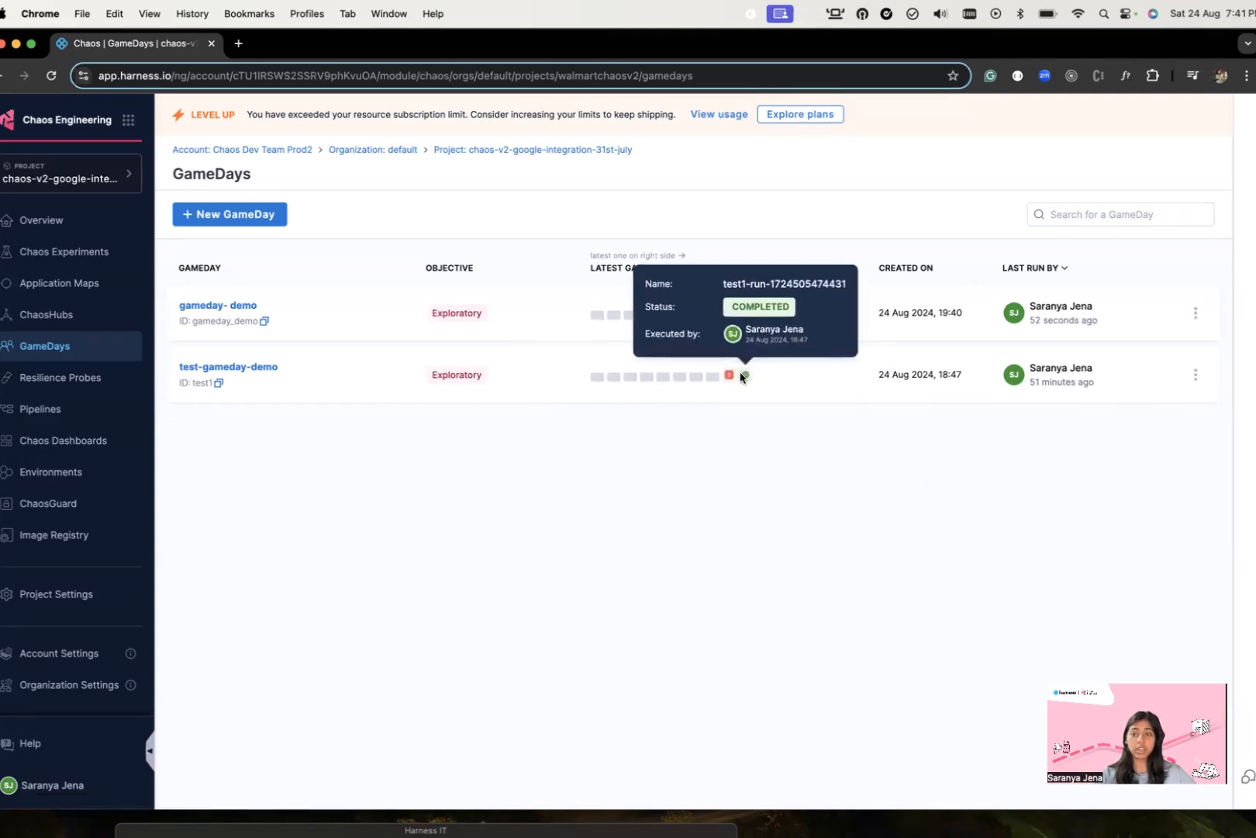
pyautogui.click(1195, 313)
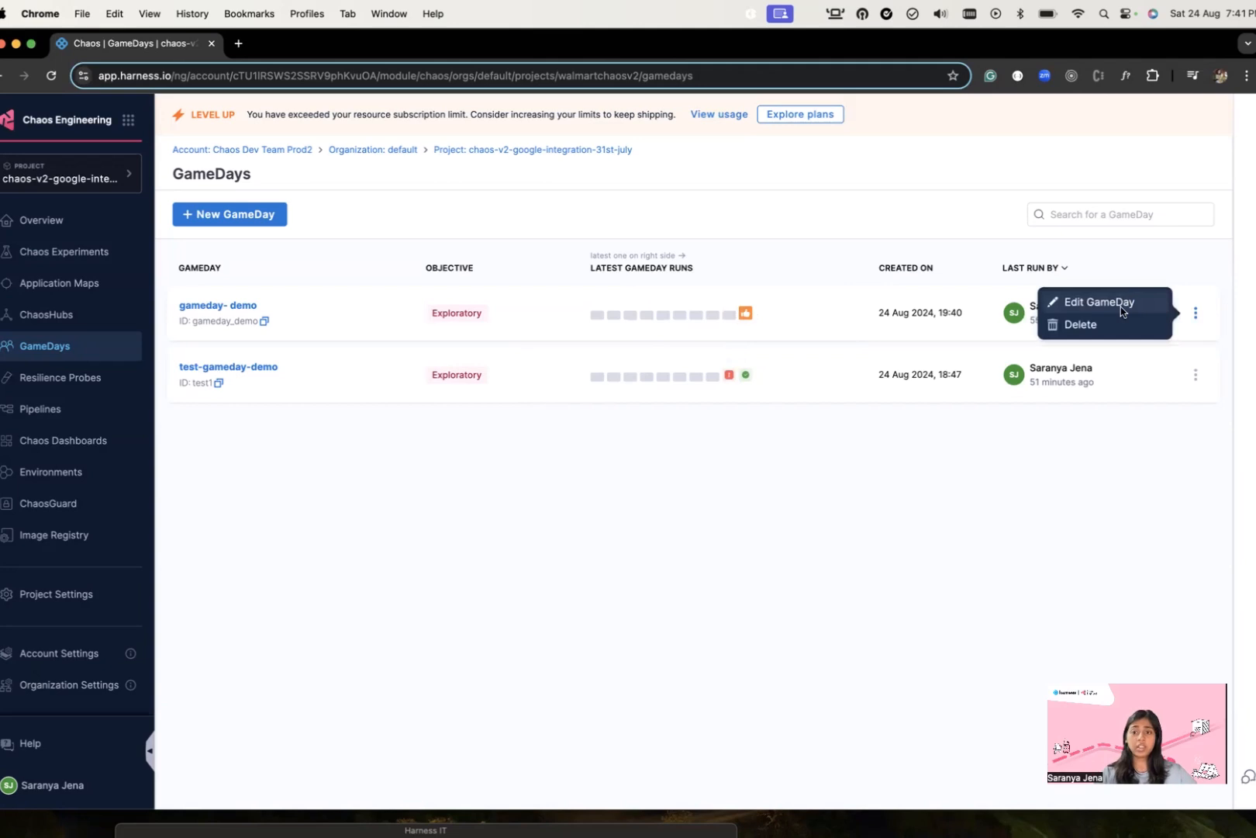
pyautogui.click(398, 582)
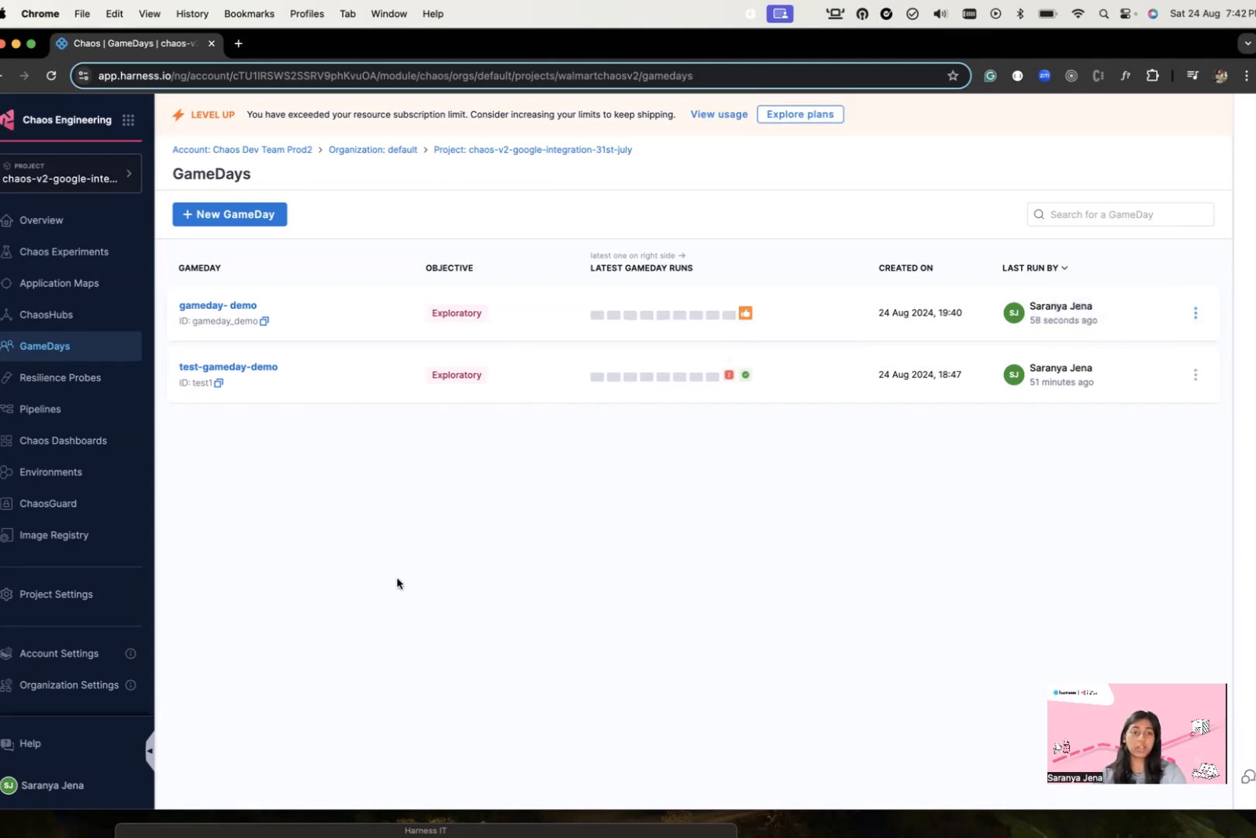
# Start a new GameDay and name it boutique-gameday
pyautogui.click(247, 215)
pyautogui.click(256, 305)
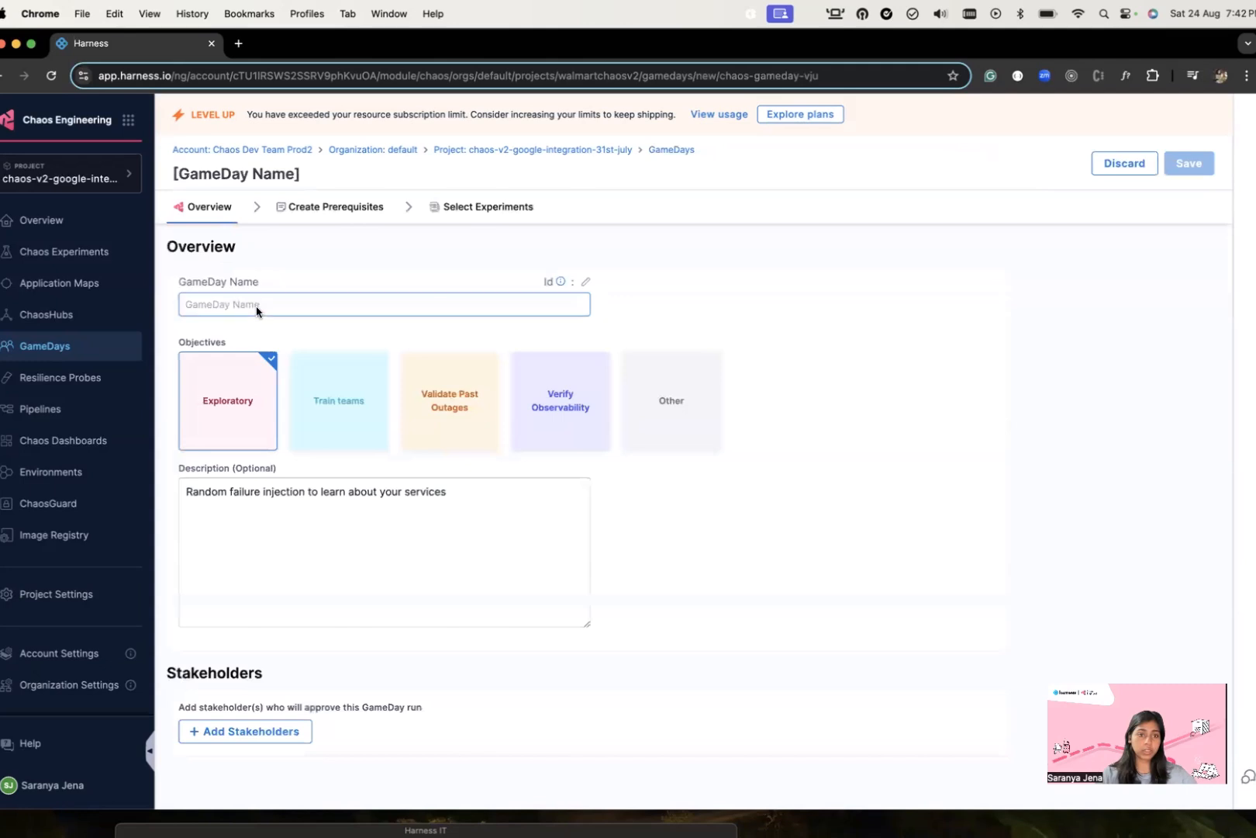
pyautogui.write('bout')
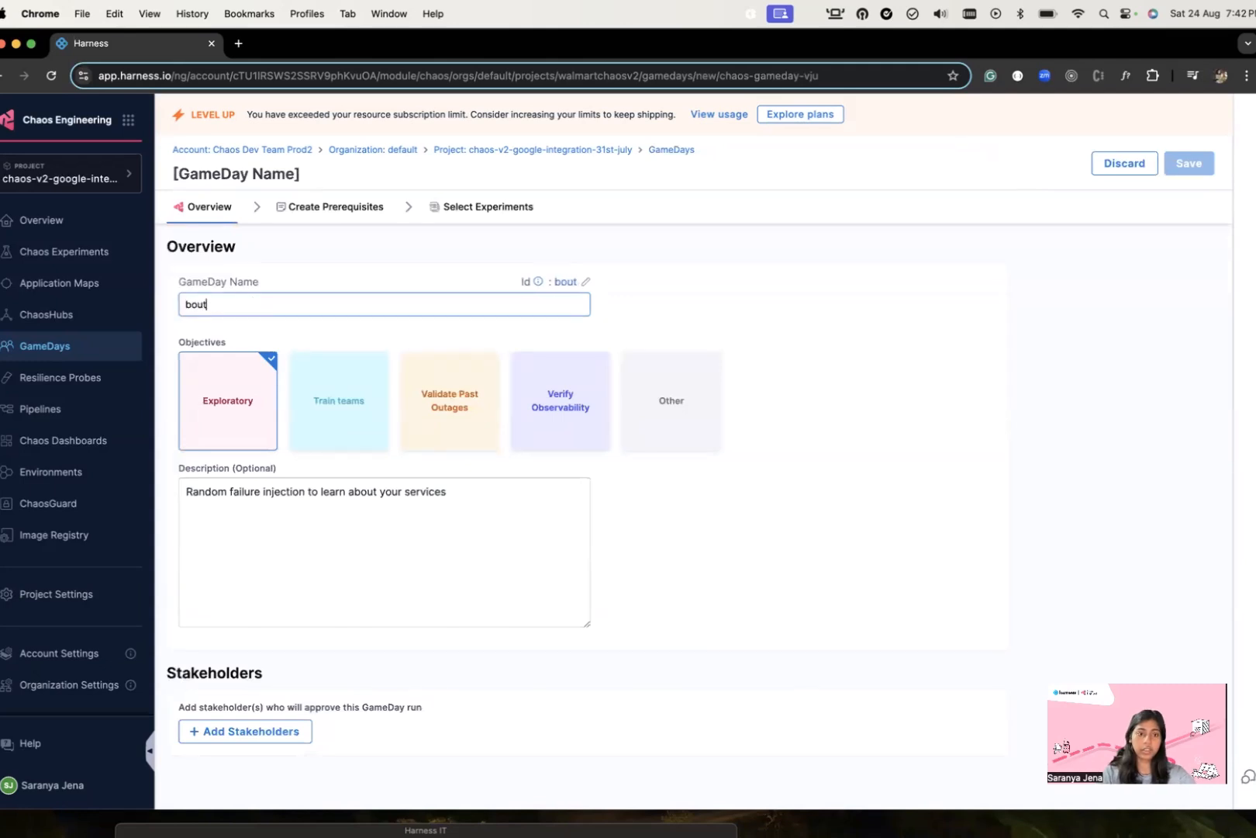
pyautogui.write('ique')
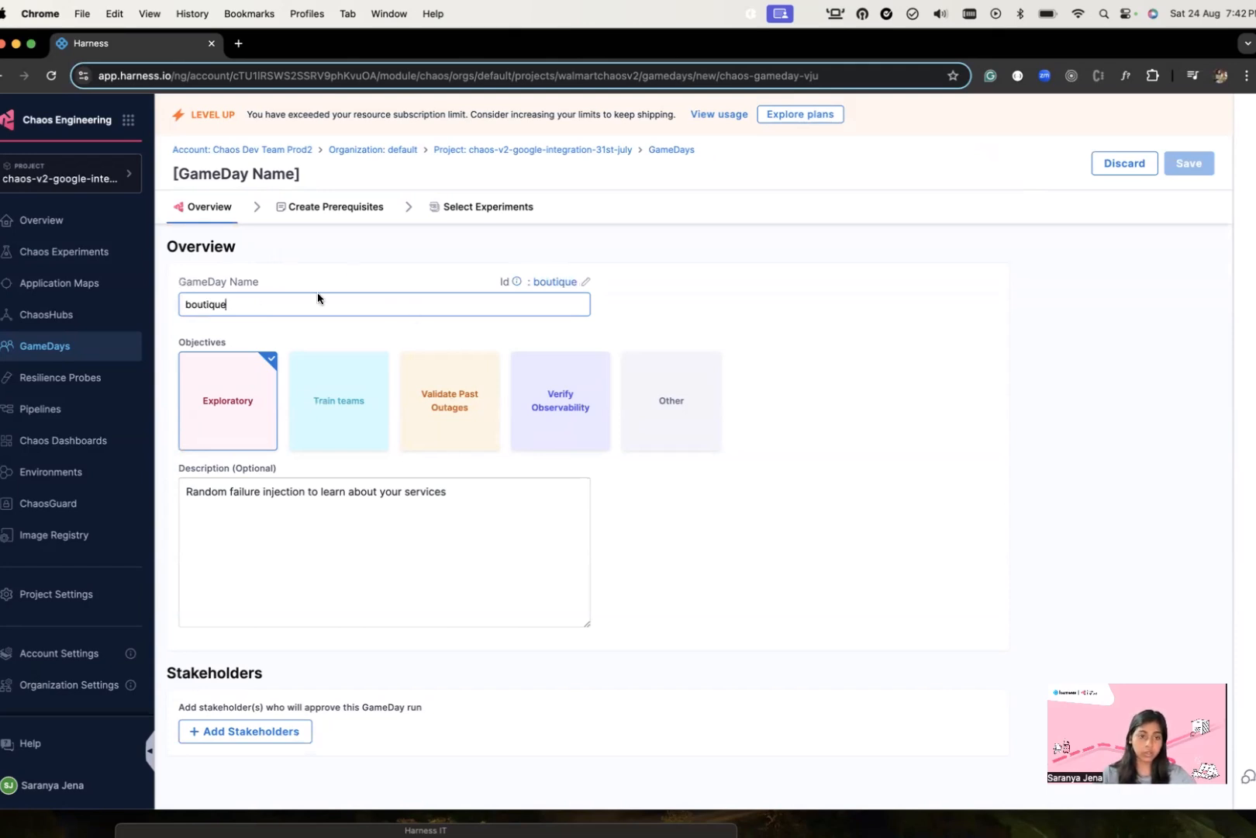
pyautogui.write('-gameday')
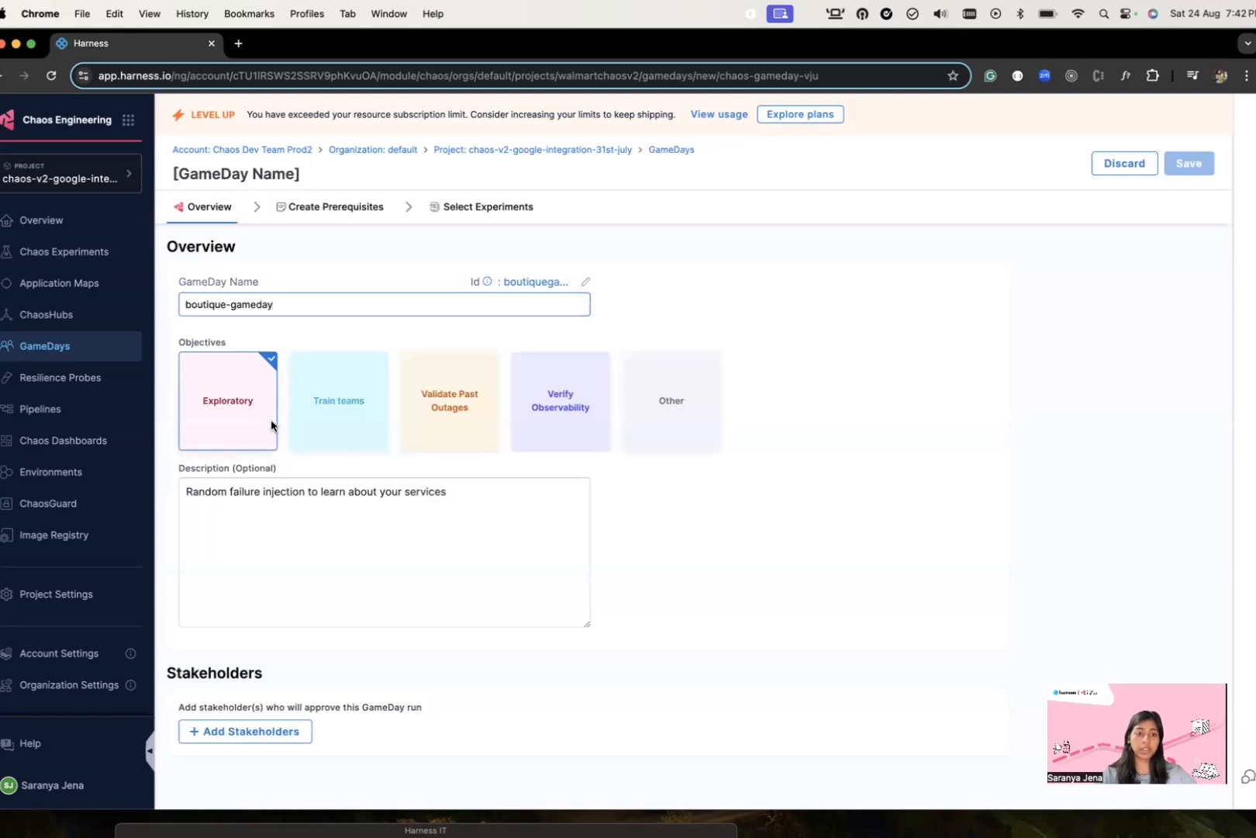
# Compare the objective options and their default descriptions, settling on Validate Past Outages for the GameDay
pyautogui.click(344, 424)
pyautogui.click(445, 411)
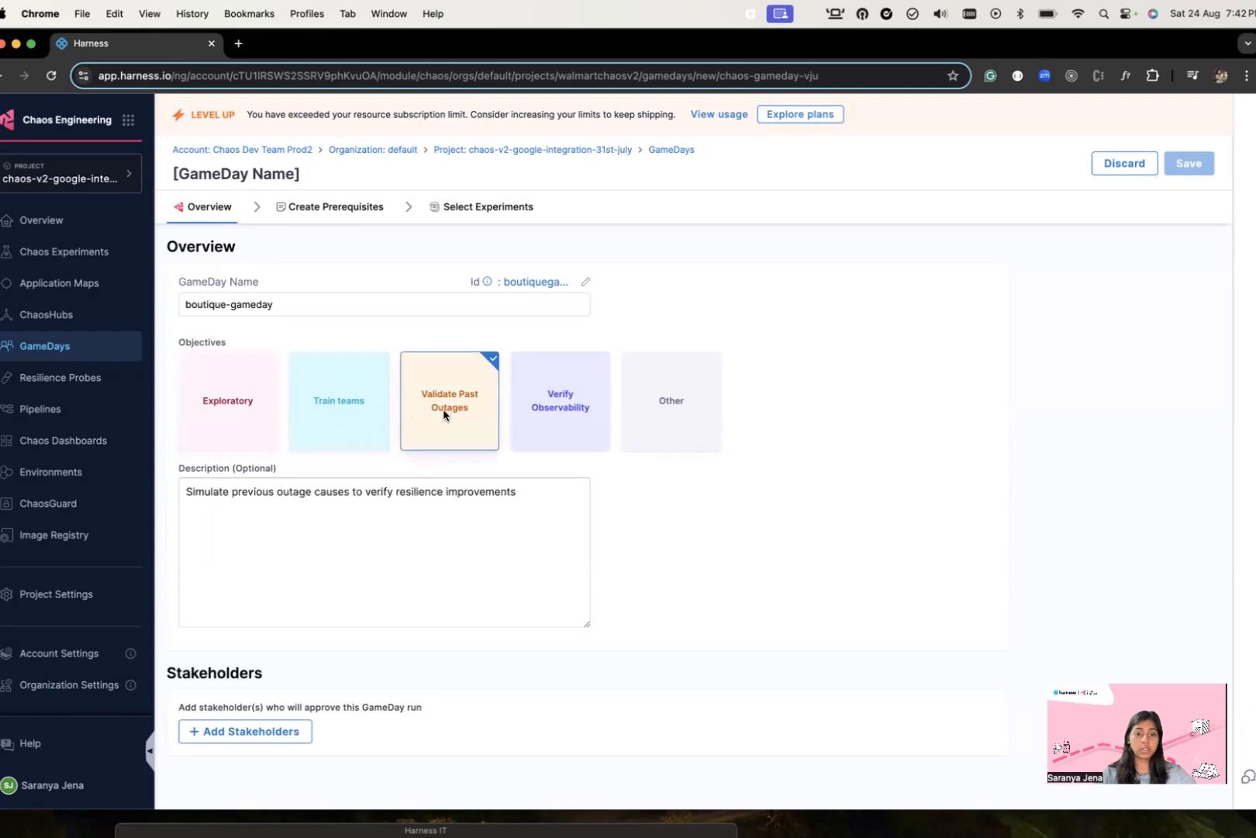
pyautogui.click(570, 443)
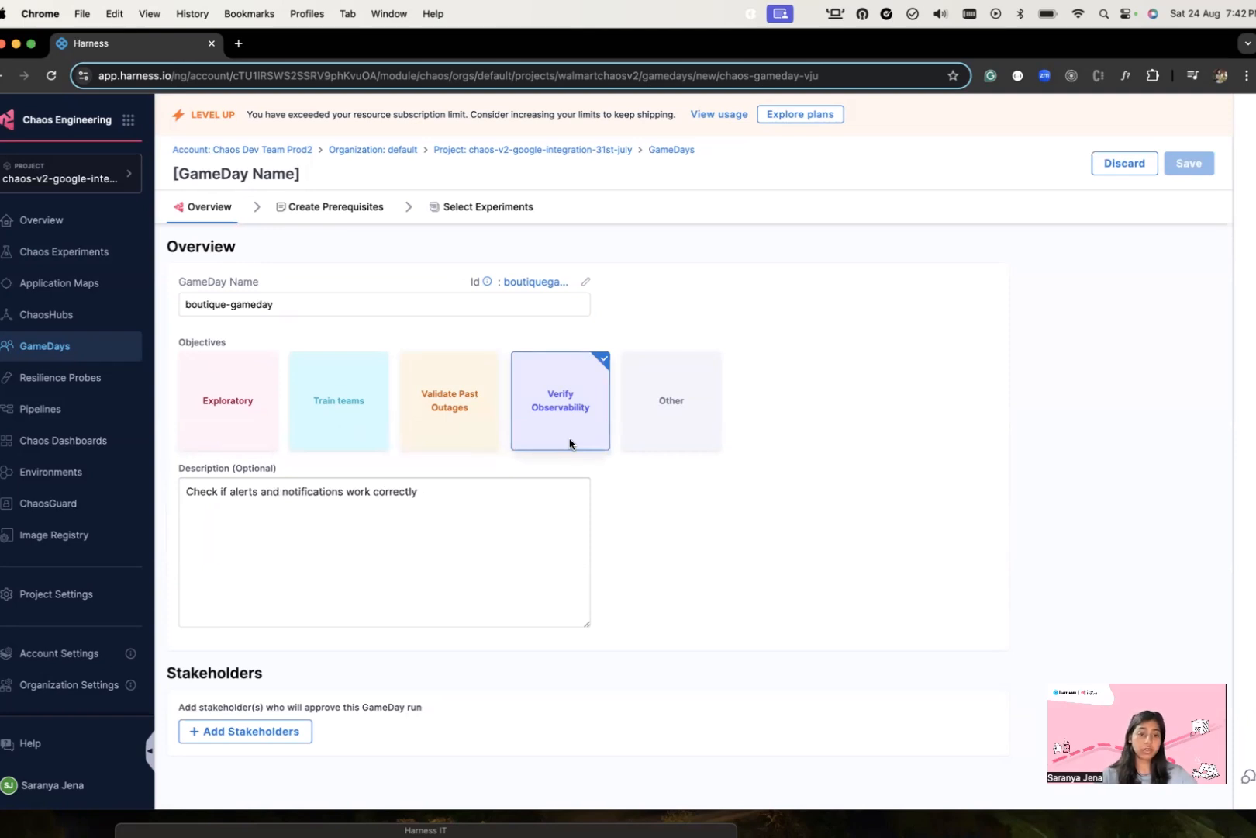
pyautogui.click(683, 413)
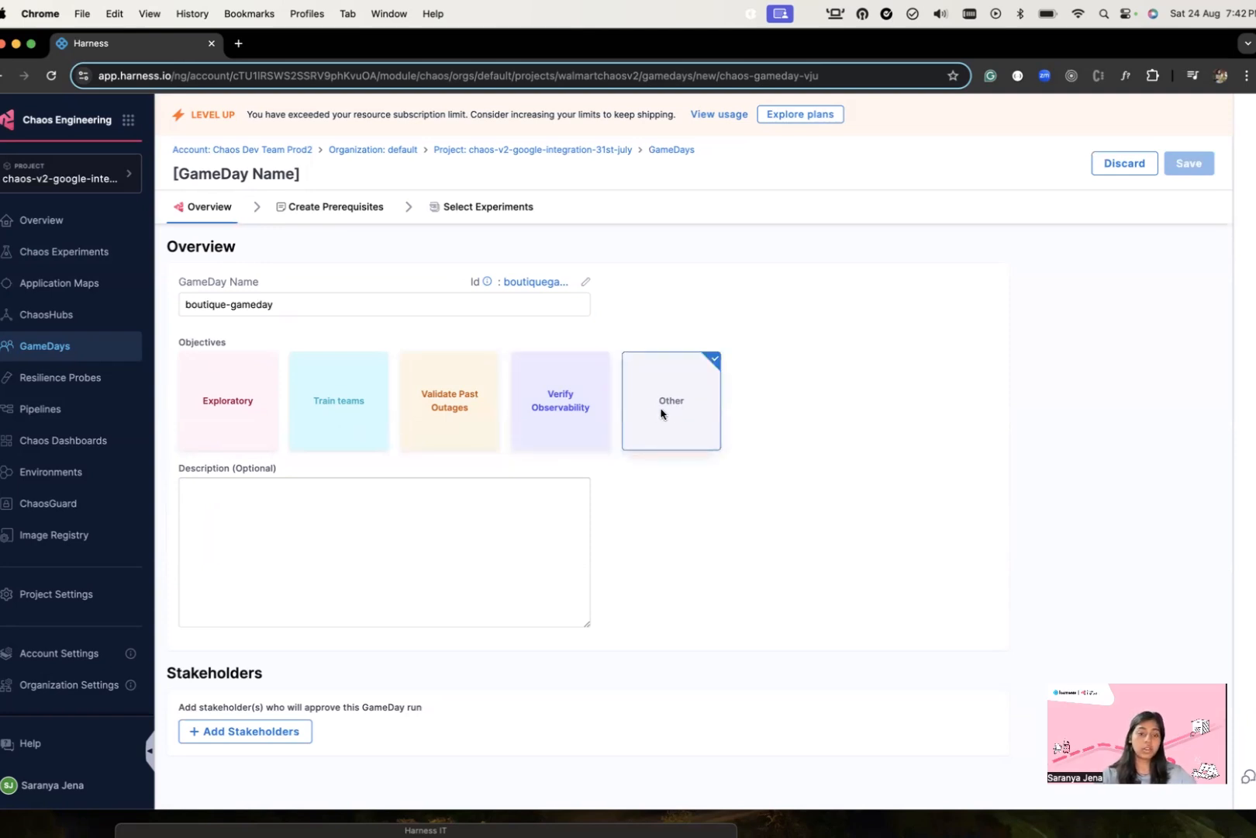
pyautogui.click(423, 418)
pyautogui.click(532, 495)
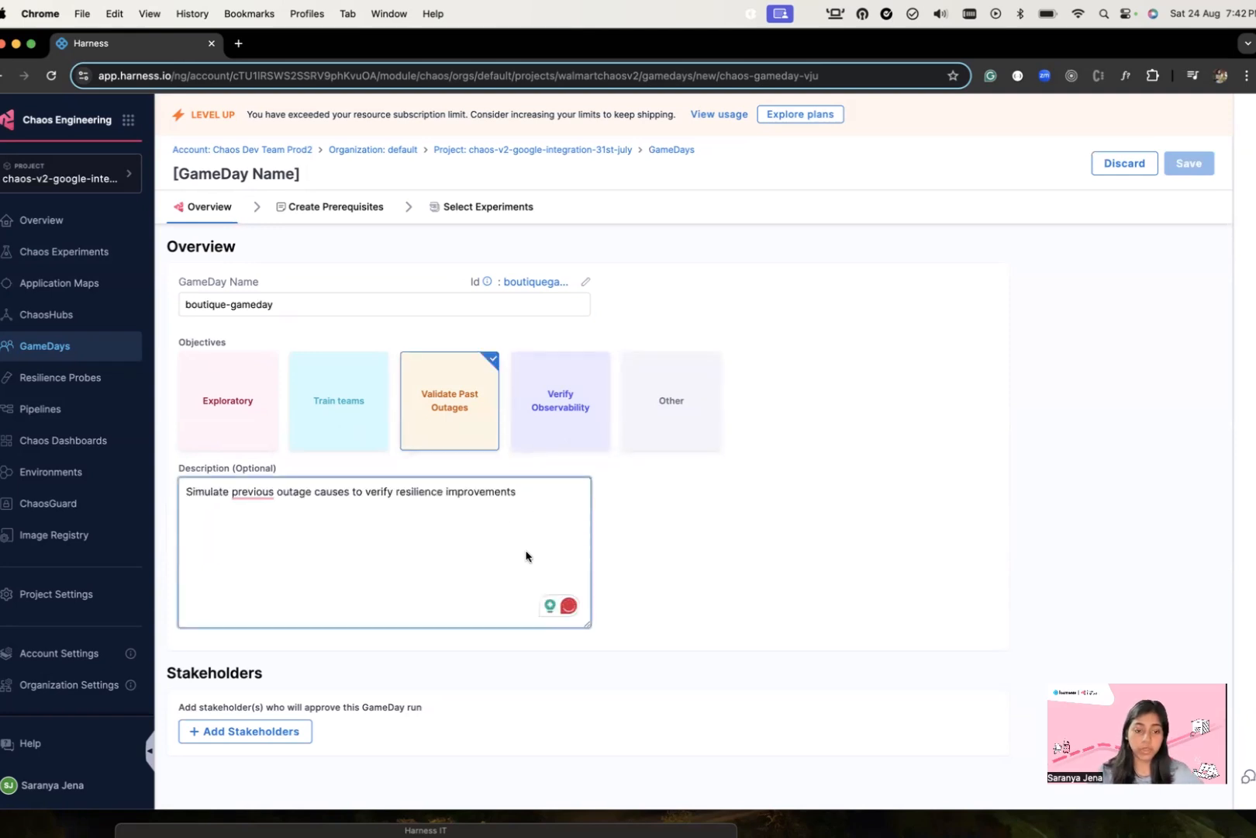
# Add one stakeholder to the GameDay, finding the colleague by name and assigning the Coordinator role
pyautogui.scroll(-2, 414, 654)
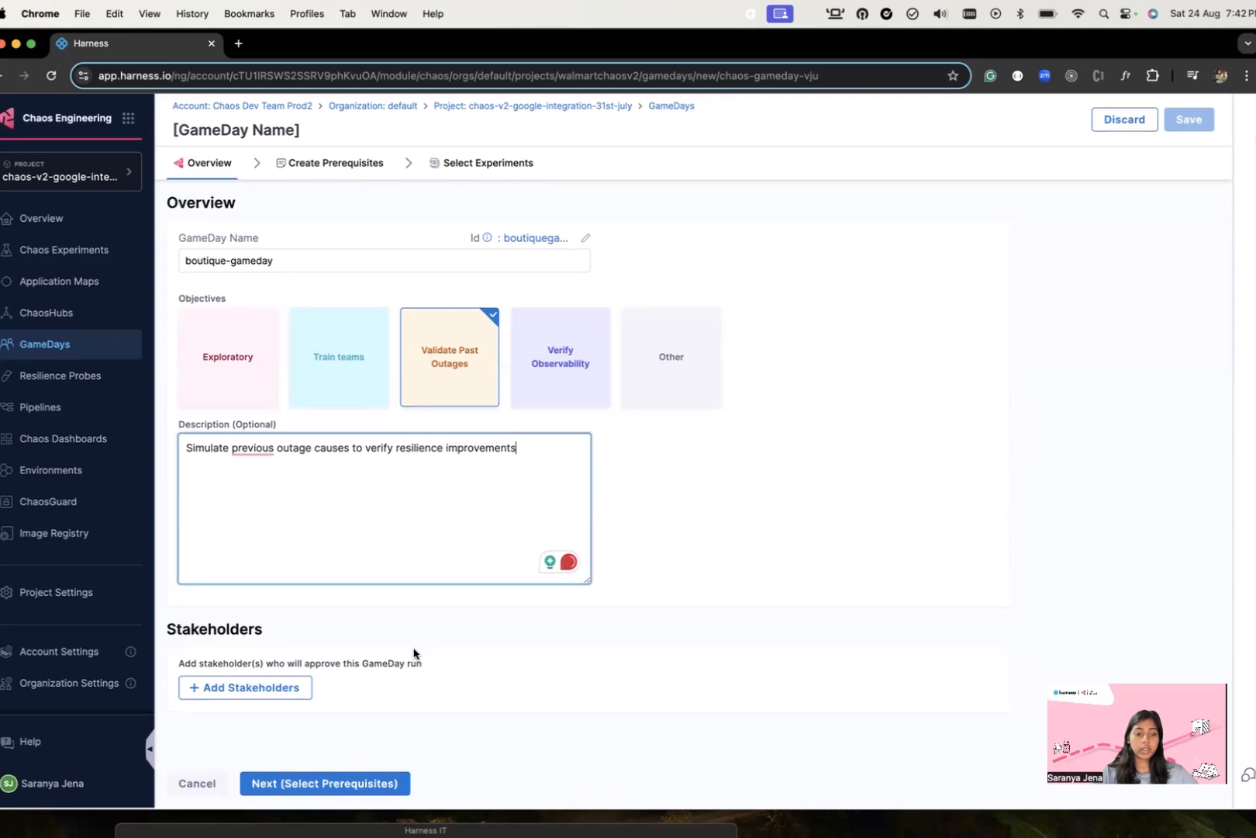
pyautogui.click(262, 687)
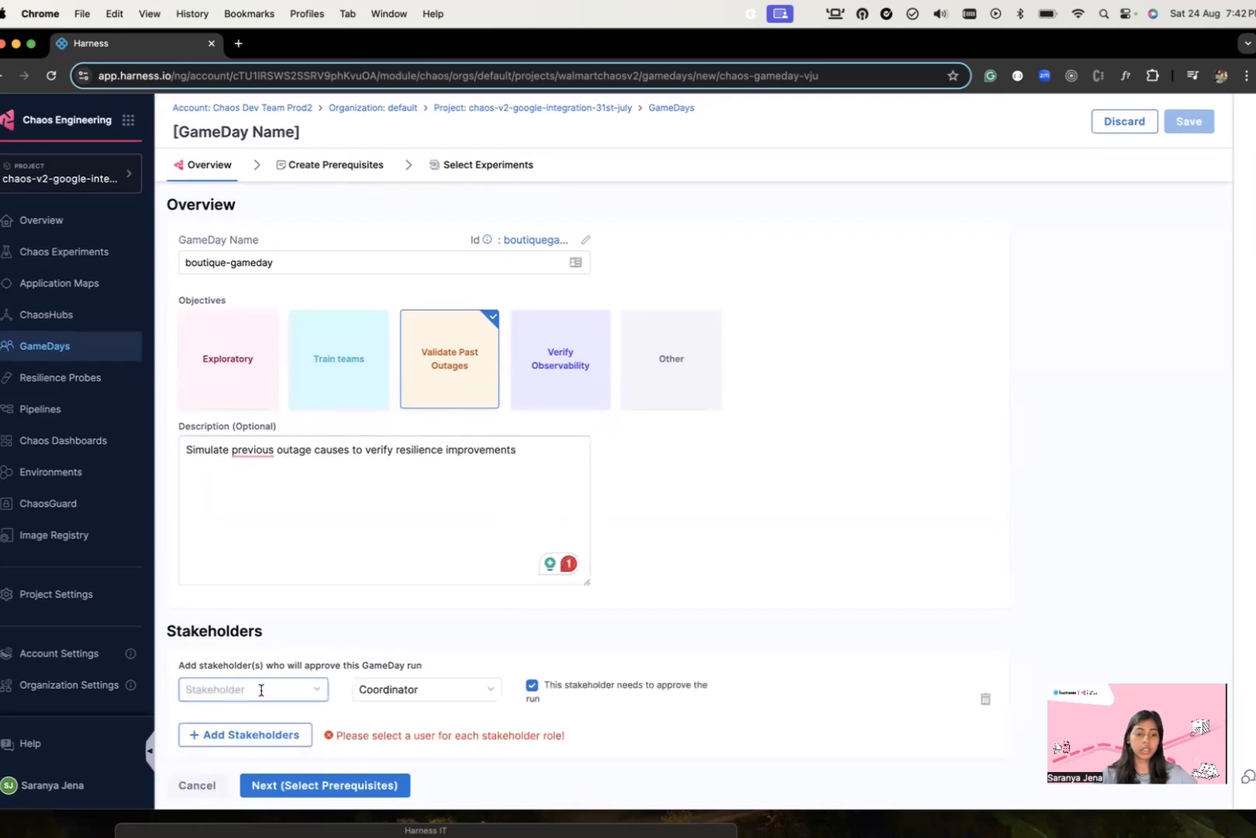
pyautogui.click(284, 687)
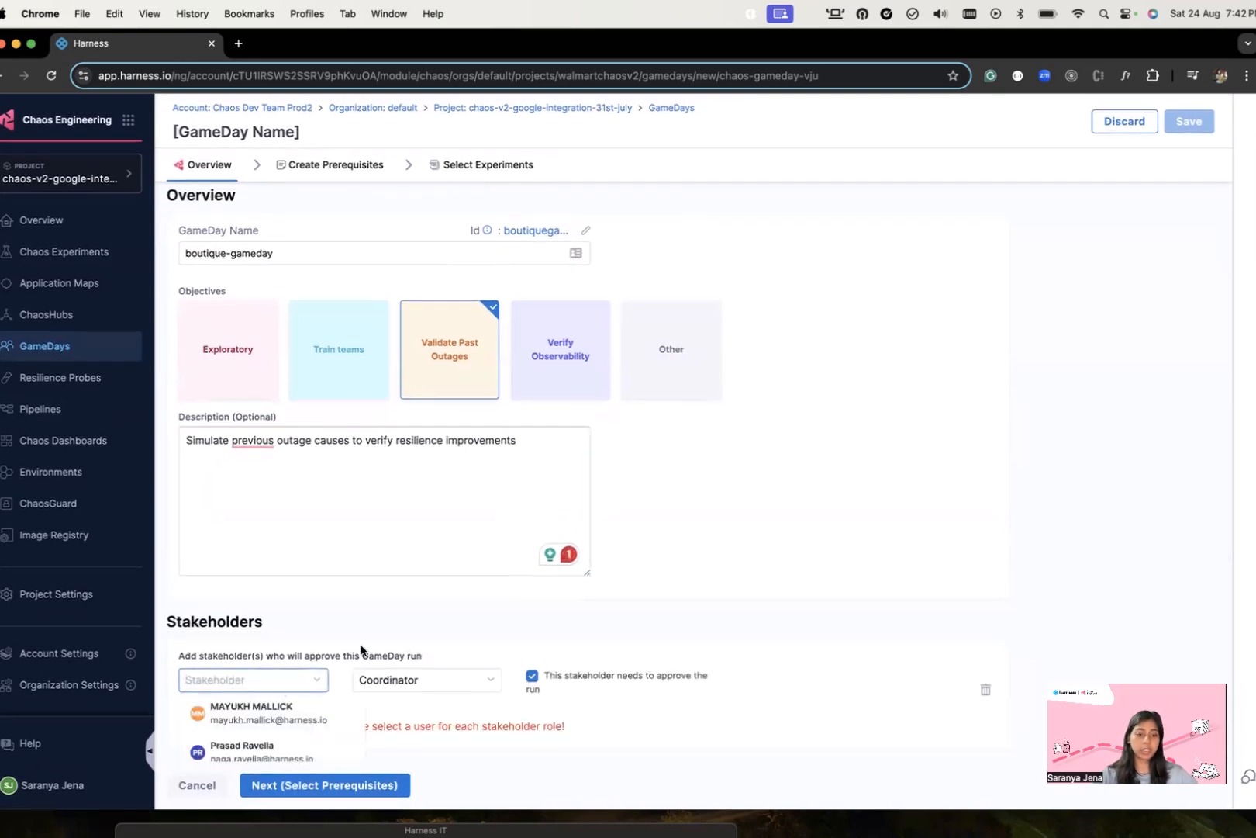
pyautogui.scroll(-1, 364, 650)
pyautogui.scroll(1, 375, 643)
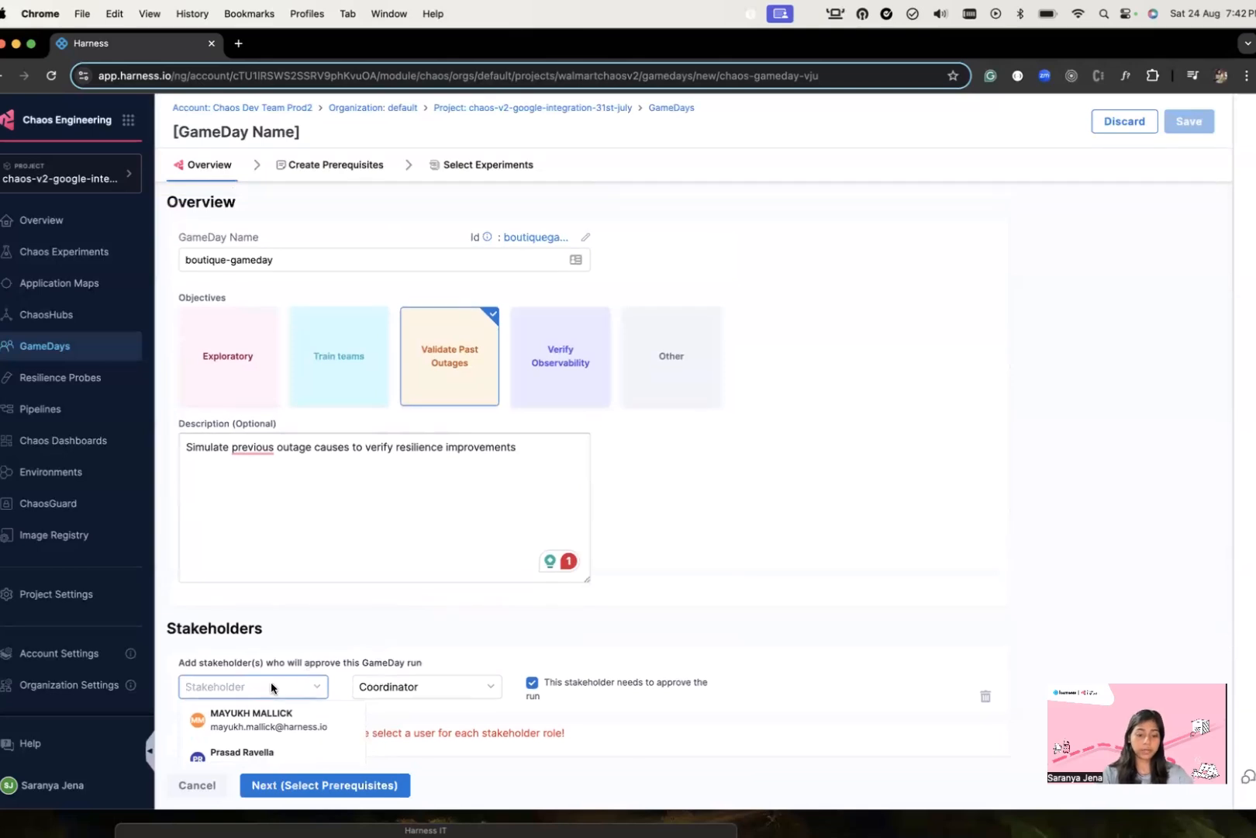
pyautogui.write('sarth')
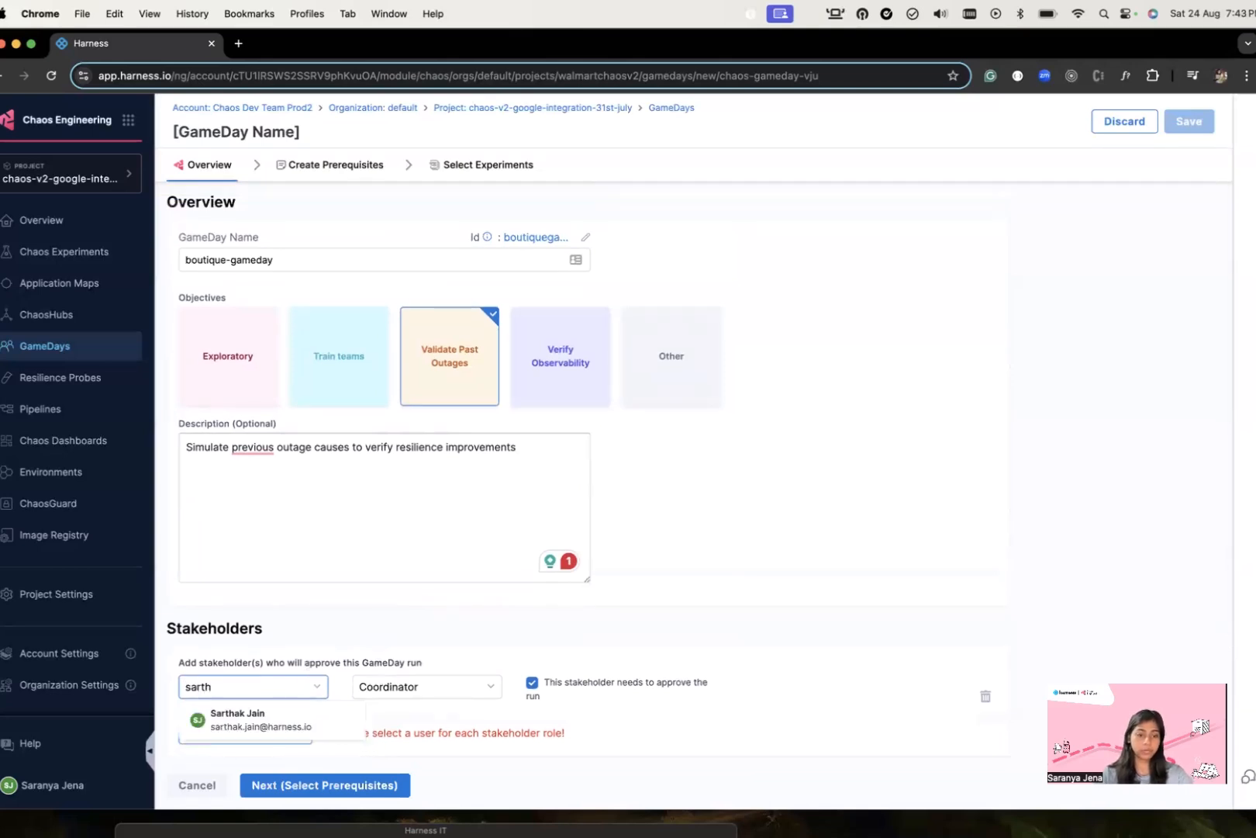
pyautogui.click(242, 720)
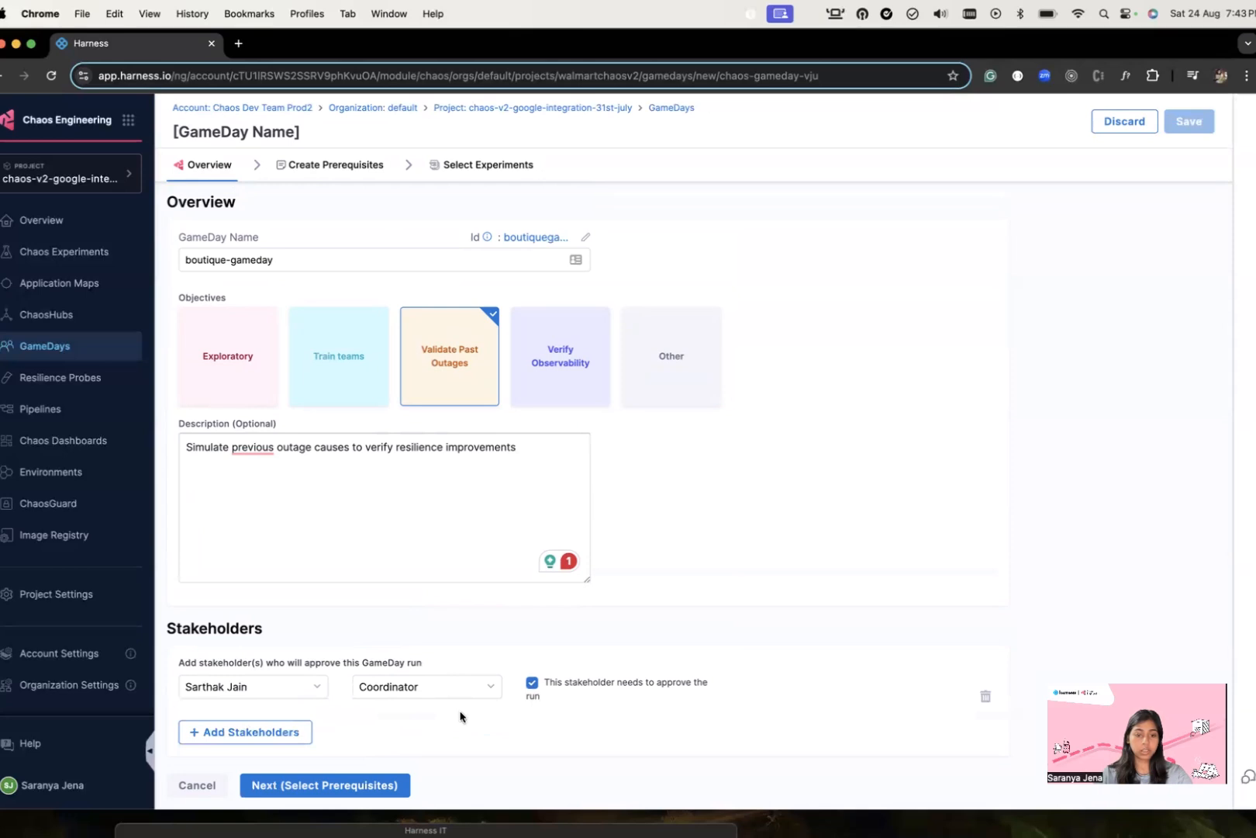
pyautogui.click(436, 696)
pyautogui.scroll(-1, 437, 696)
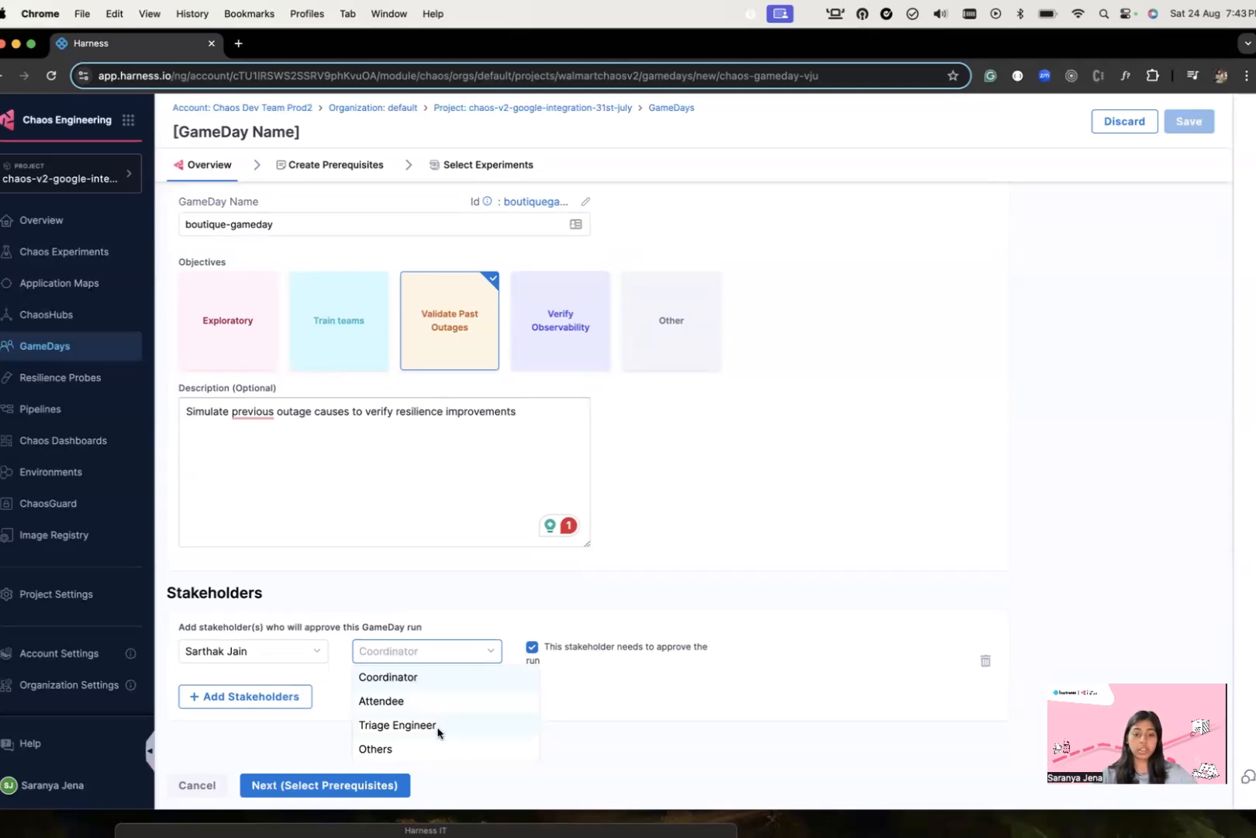
pyautogui.click(424, 678)
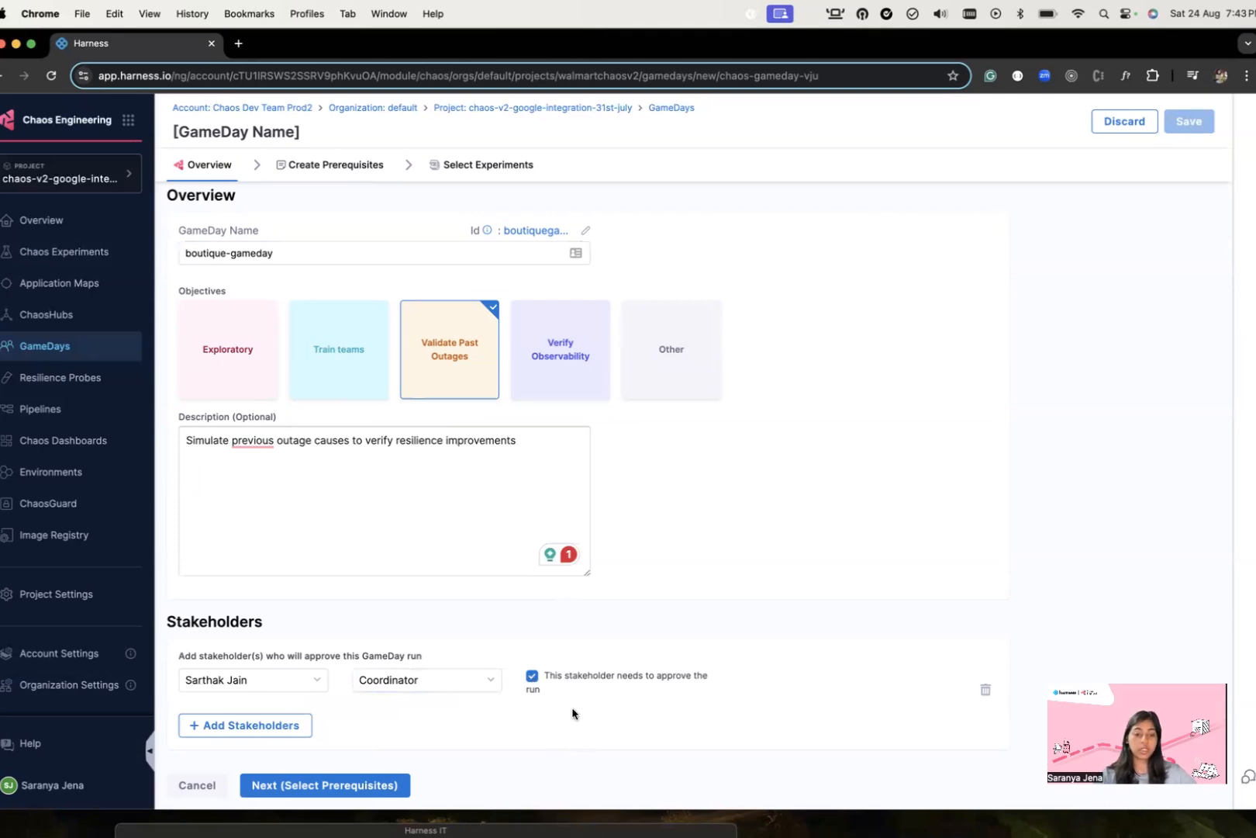
# Proceed to the prerequisites and start a new one titled "Check Deployment health"
pyautogui.click(365, 785)
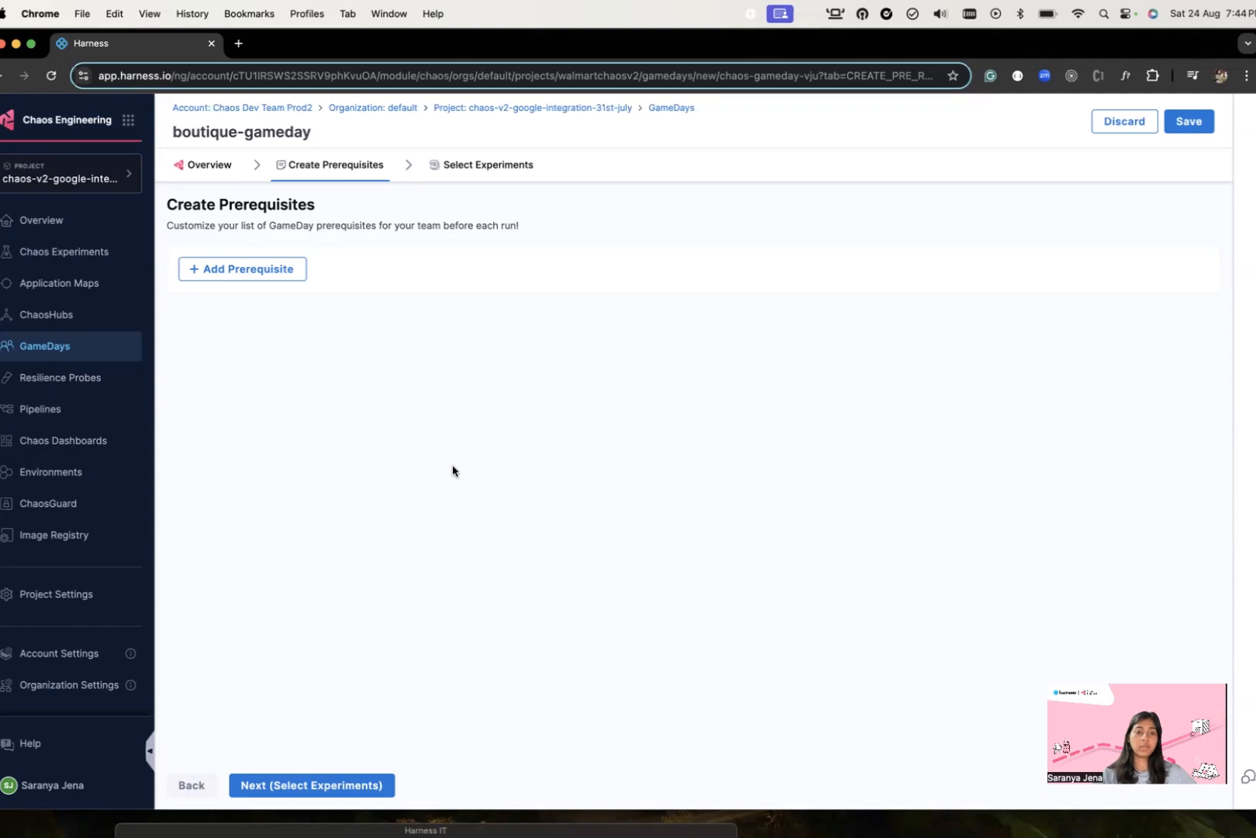
pyautogui.click(285, 271)
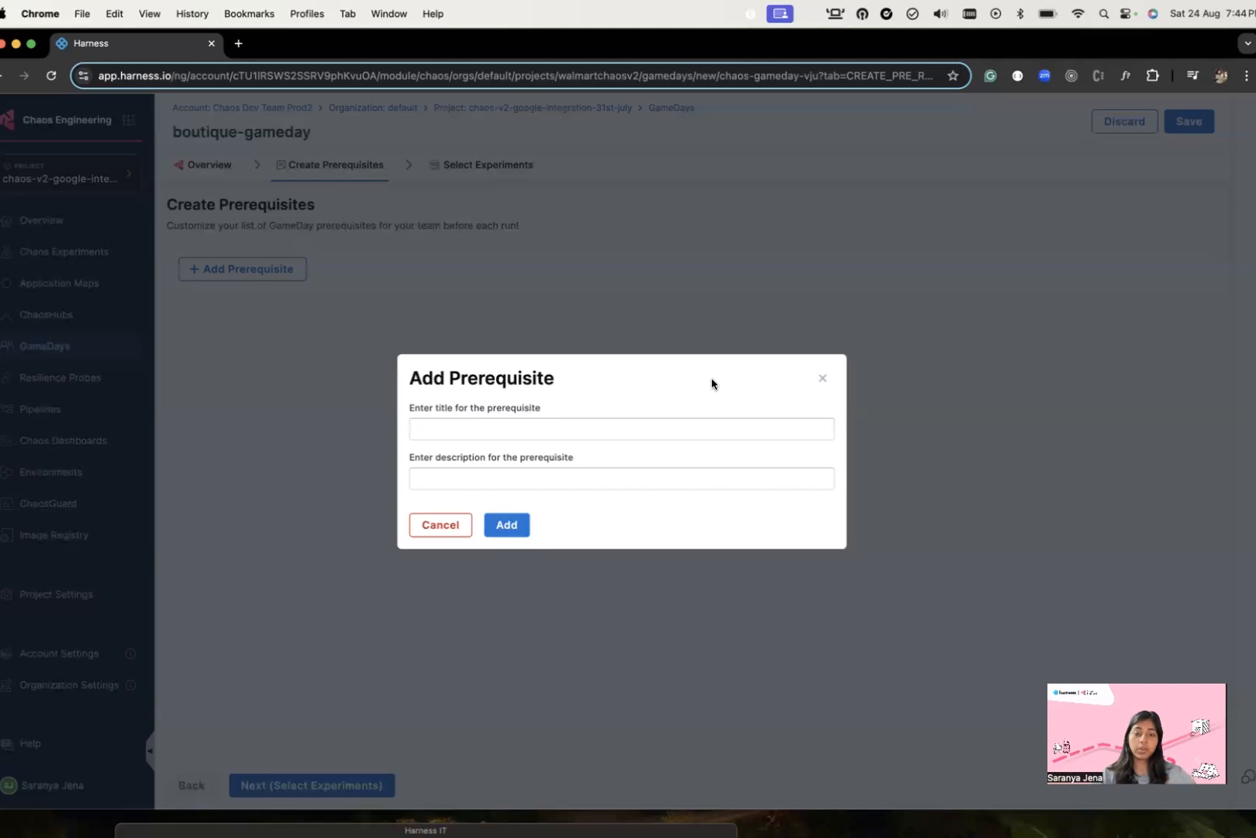
pyautogui.click(648, 428)
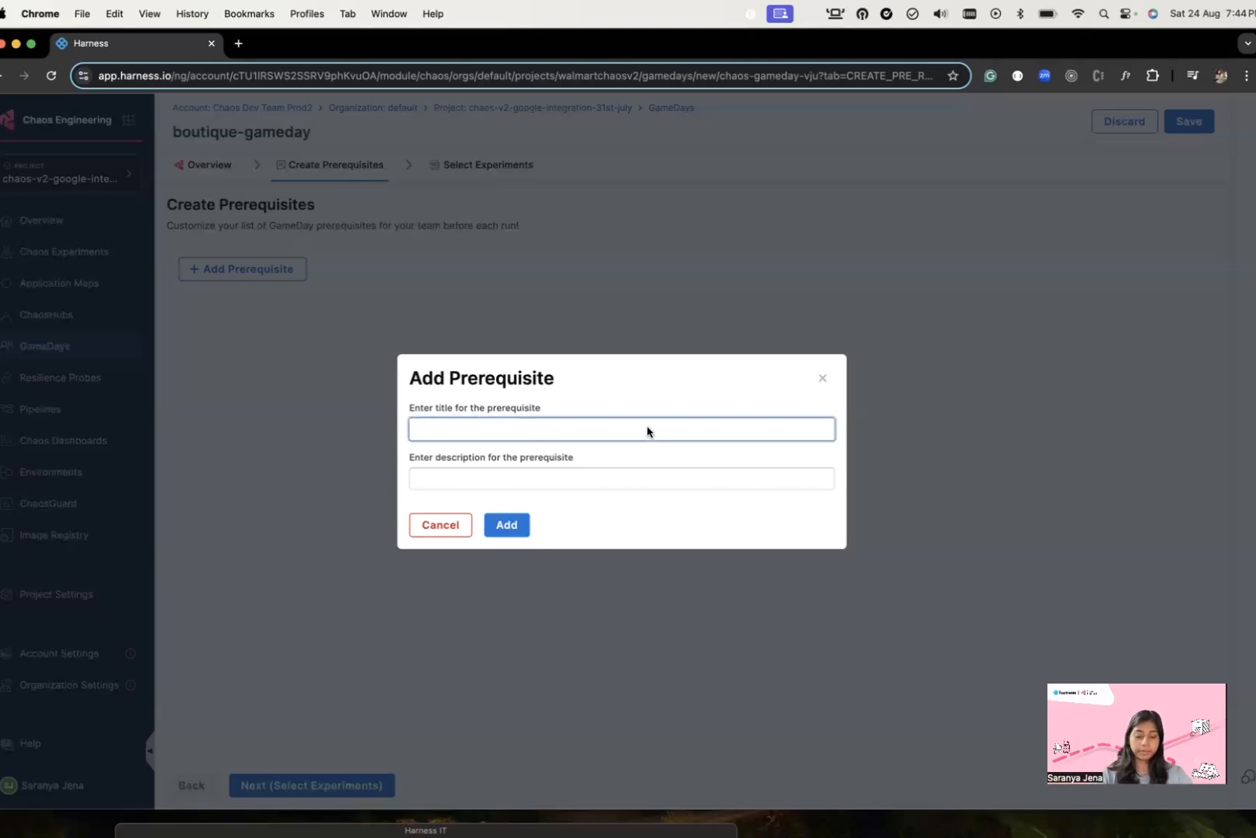
pyautogui.write('C')
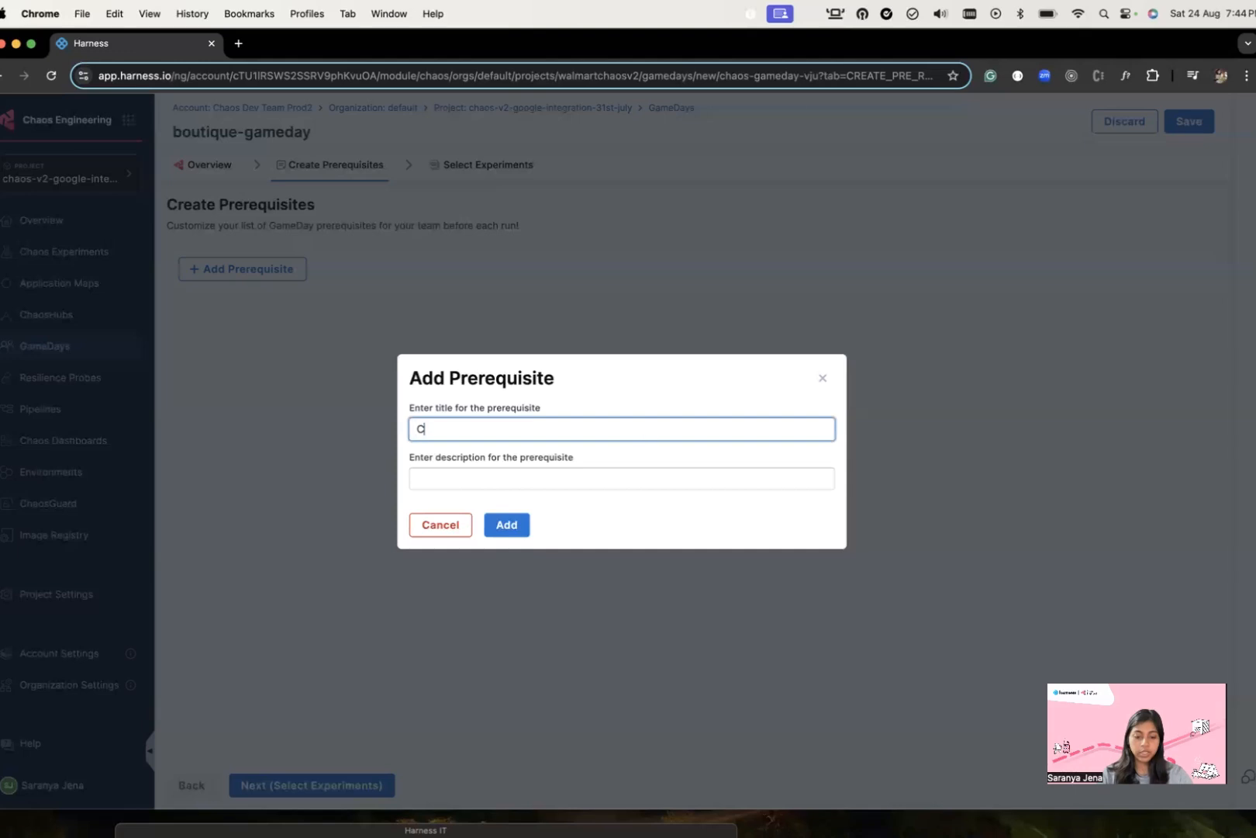
pyautogui.write('heck Deplotment')
pyautogui.press('BackSpace')
pyautogui.press('BackSpace')
pyautogui.press('BackSpace')
pyautogui.press('BackSpace')
pyautogui.press('BackSpace')
pyautogui.write('yment')
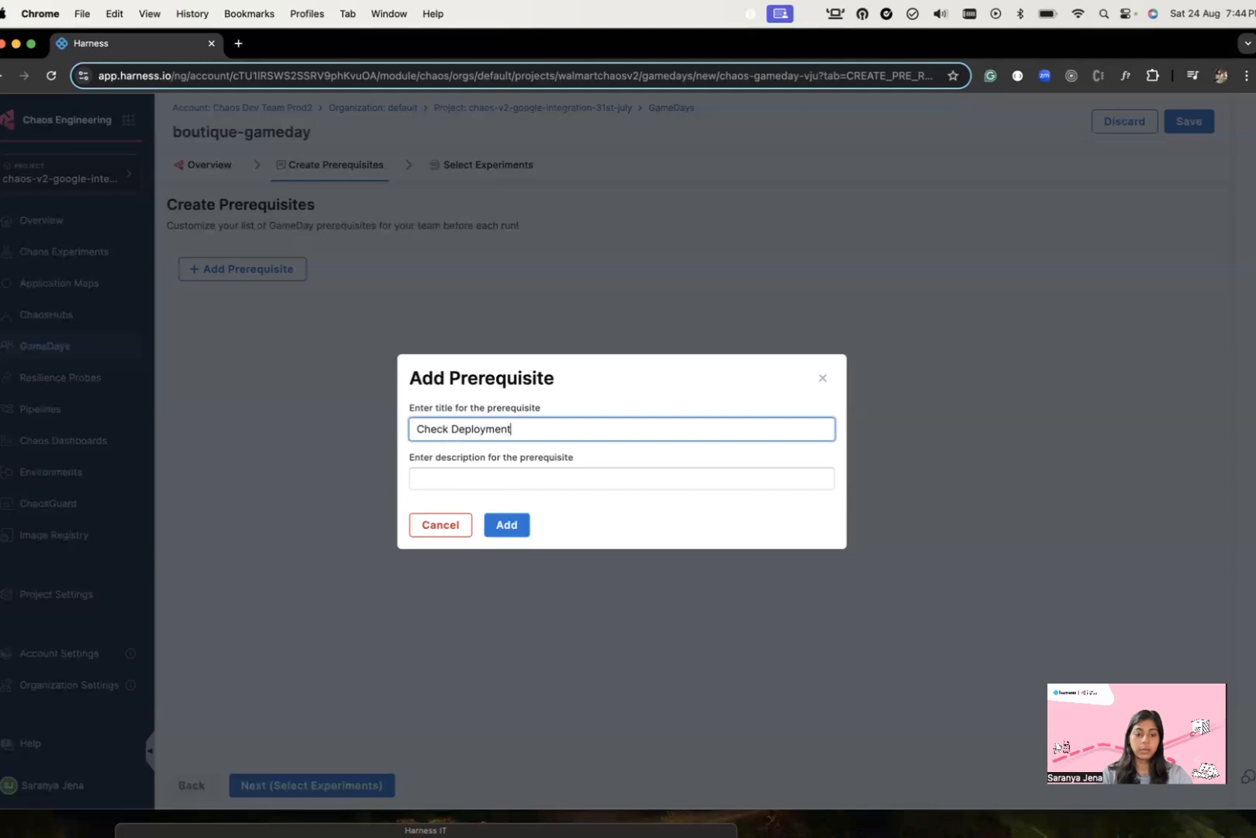
pyautogui.write(' health')
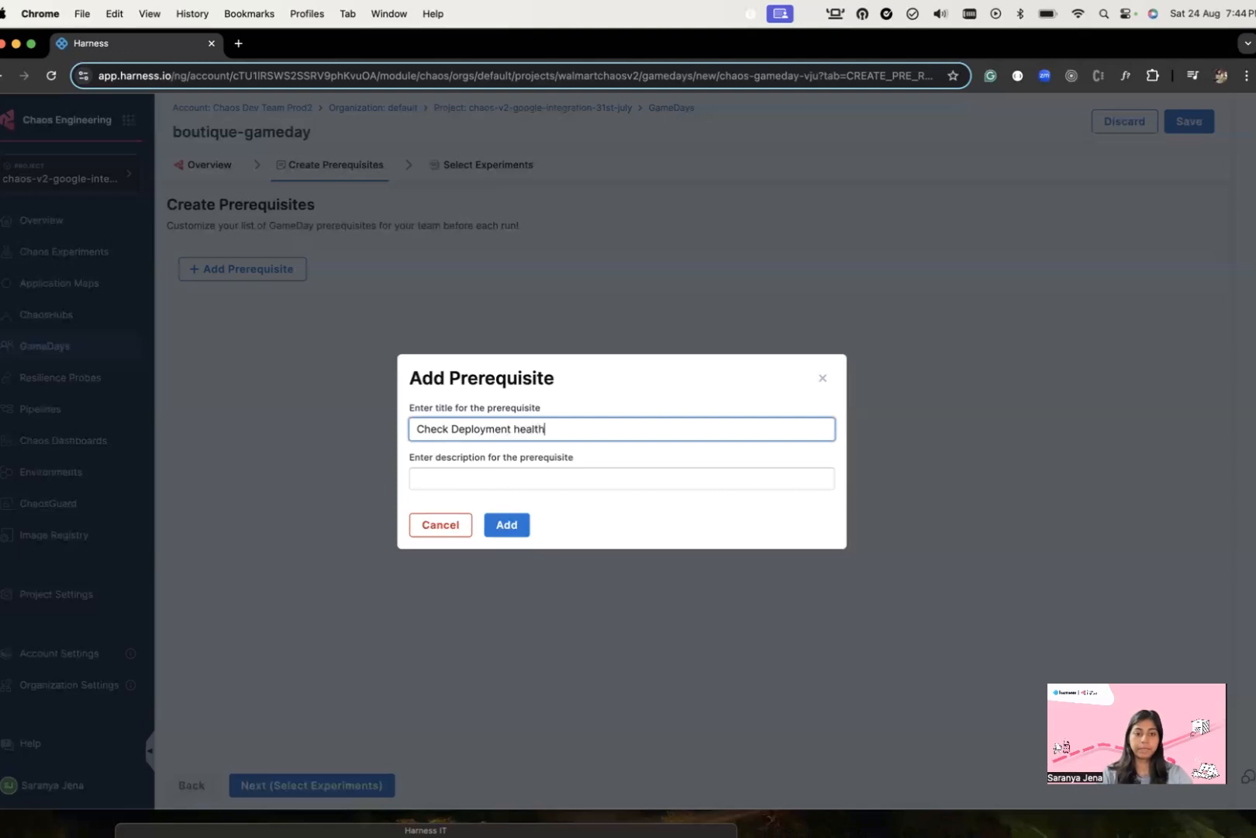
# Copy the prerequisite's title into its description and add the prerequisite to the GameDay
pyautogui.moveTo(576, 426); pyautogui.dragTo(381, 419)
pyautogui.press('super+c')
pyautogui.click(451, 475)
pyautogui.press('super+v')
pyautogui.click(508, 524)
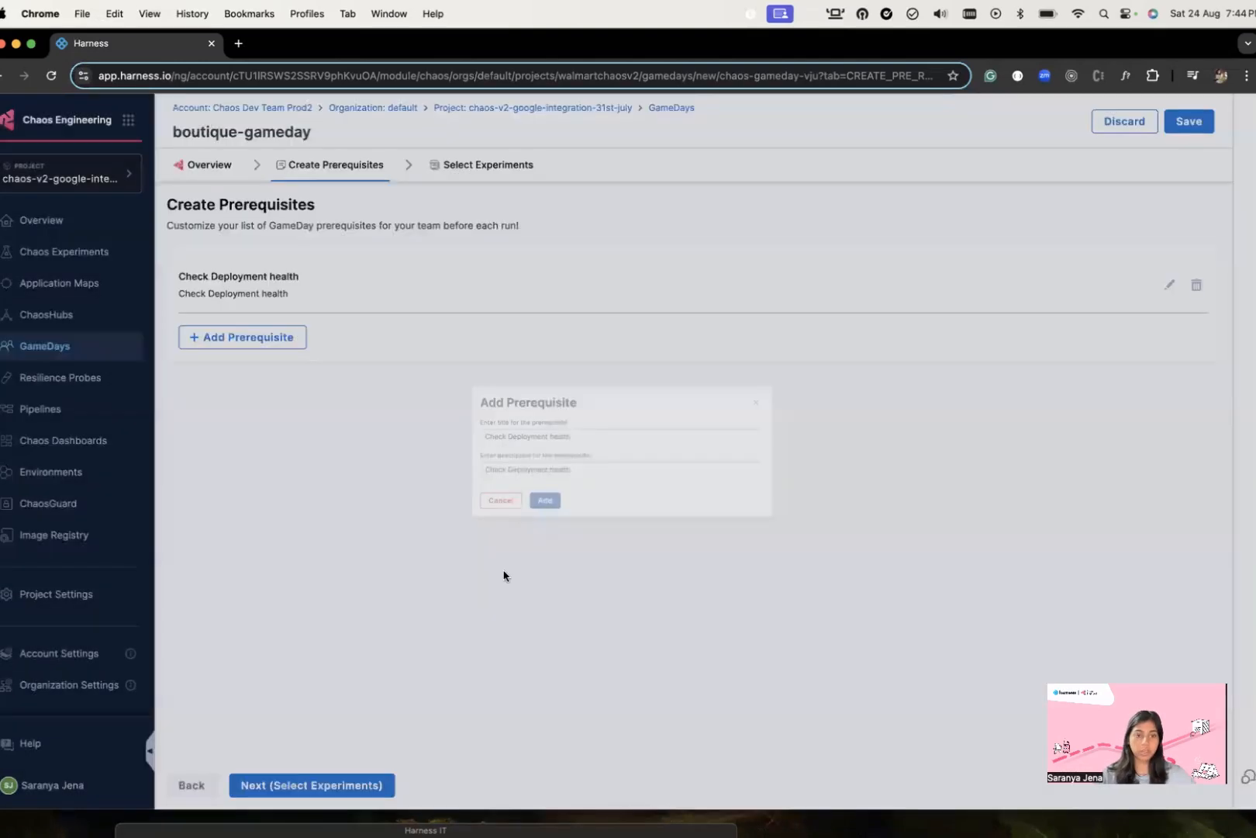
# Begin adding a chaos experiment using environment demo, type Kubernetes (Harness Infrastructure), infrastructure demo, and the custom ChaosHub rather than the Enterprise one
pyautogui.click(363, 782)
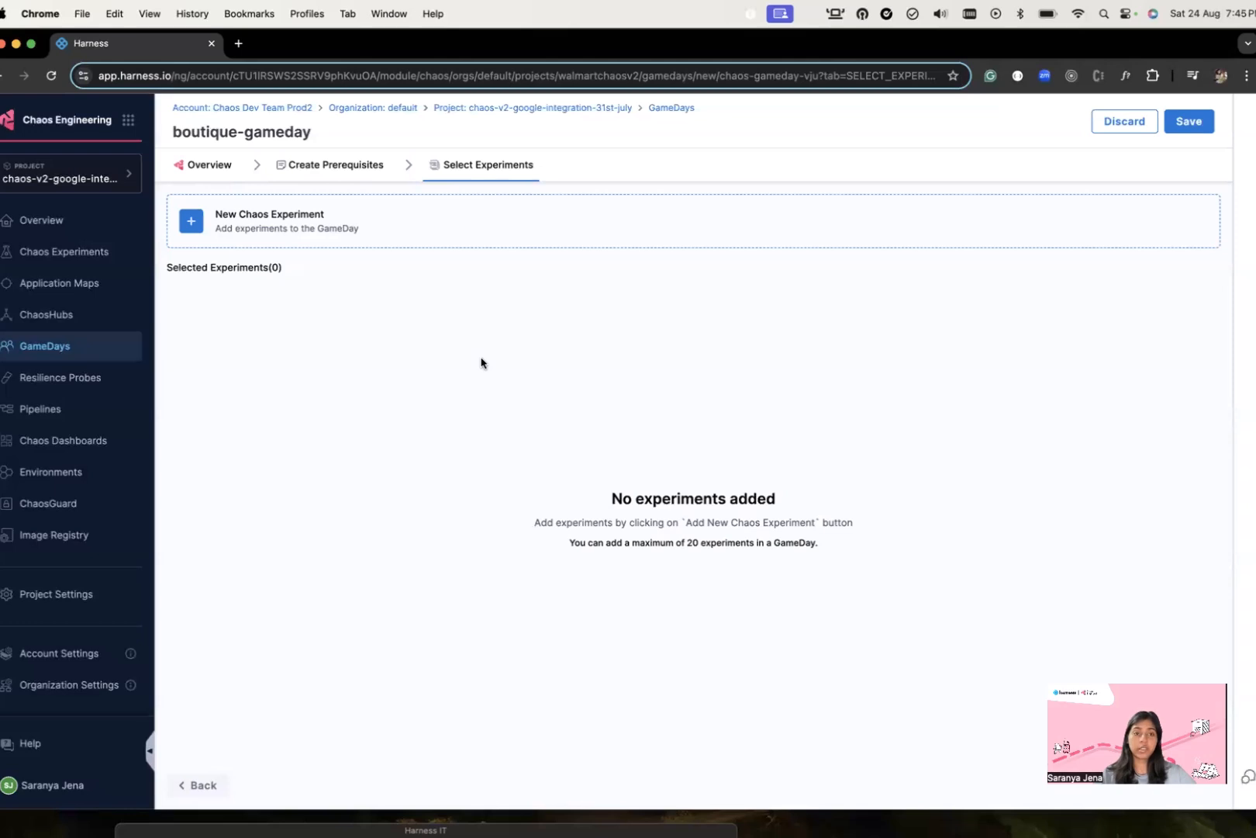
pyautogui.click(336, 229)
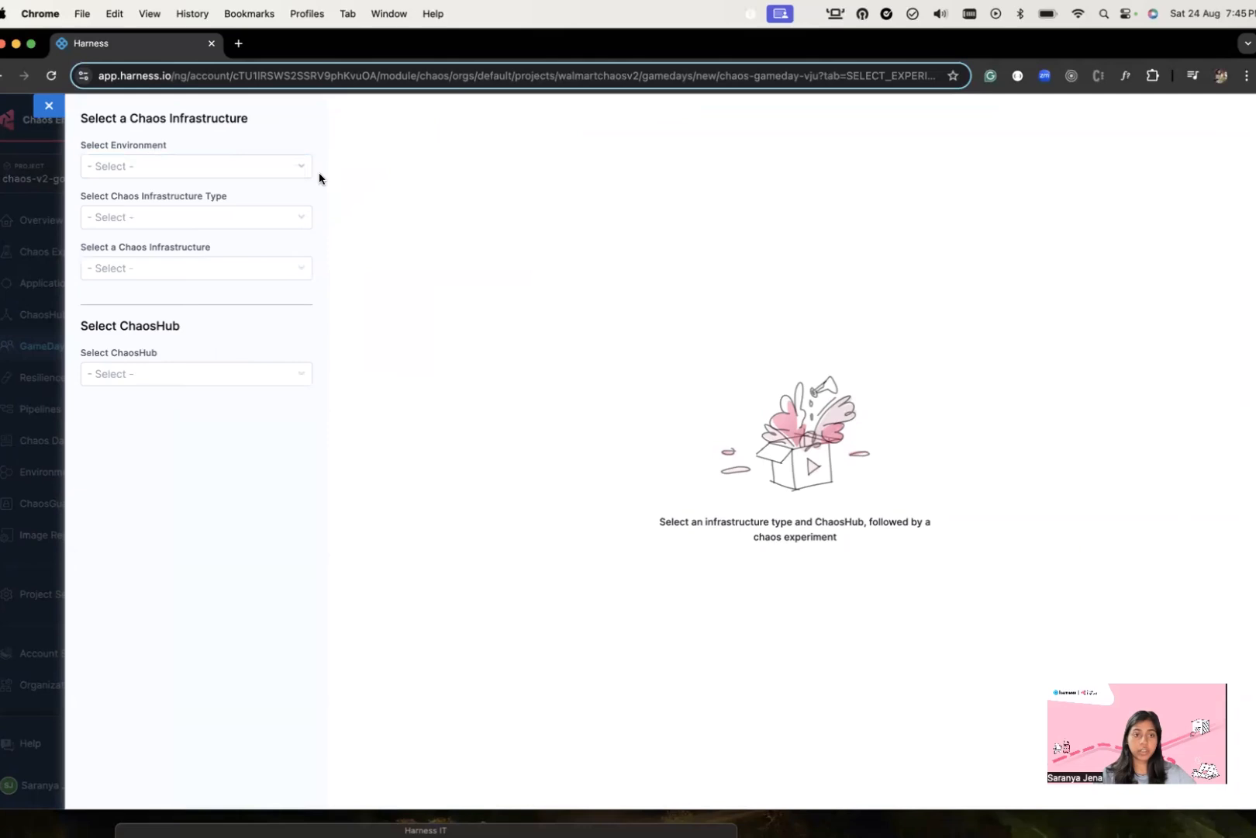
pyautogui.click(287, 167)
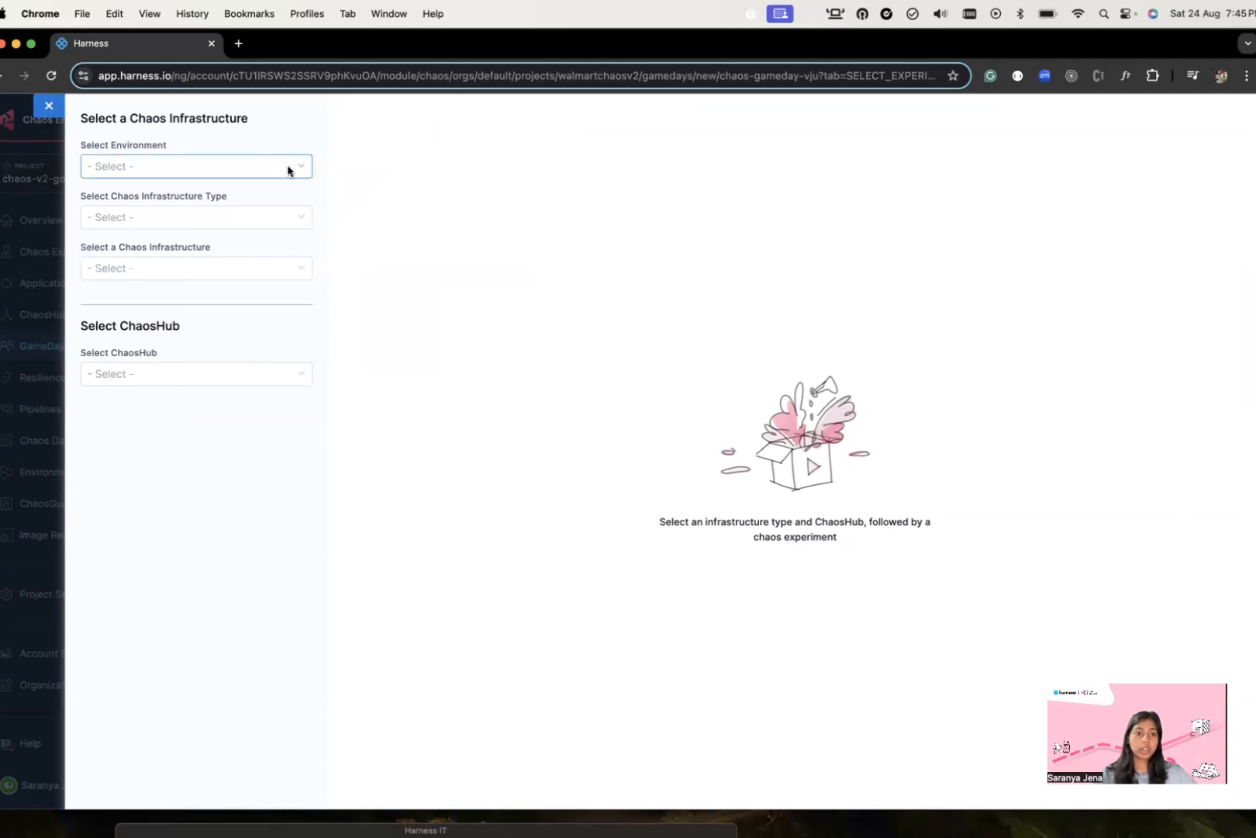
pyautogui.click(243, 199)
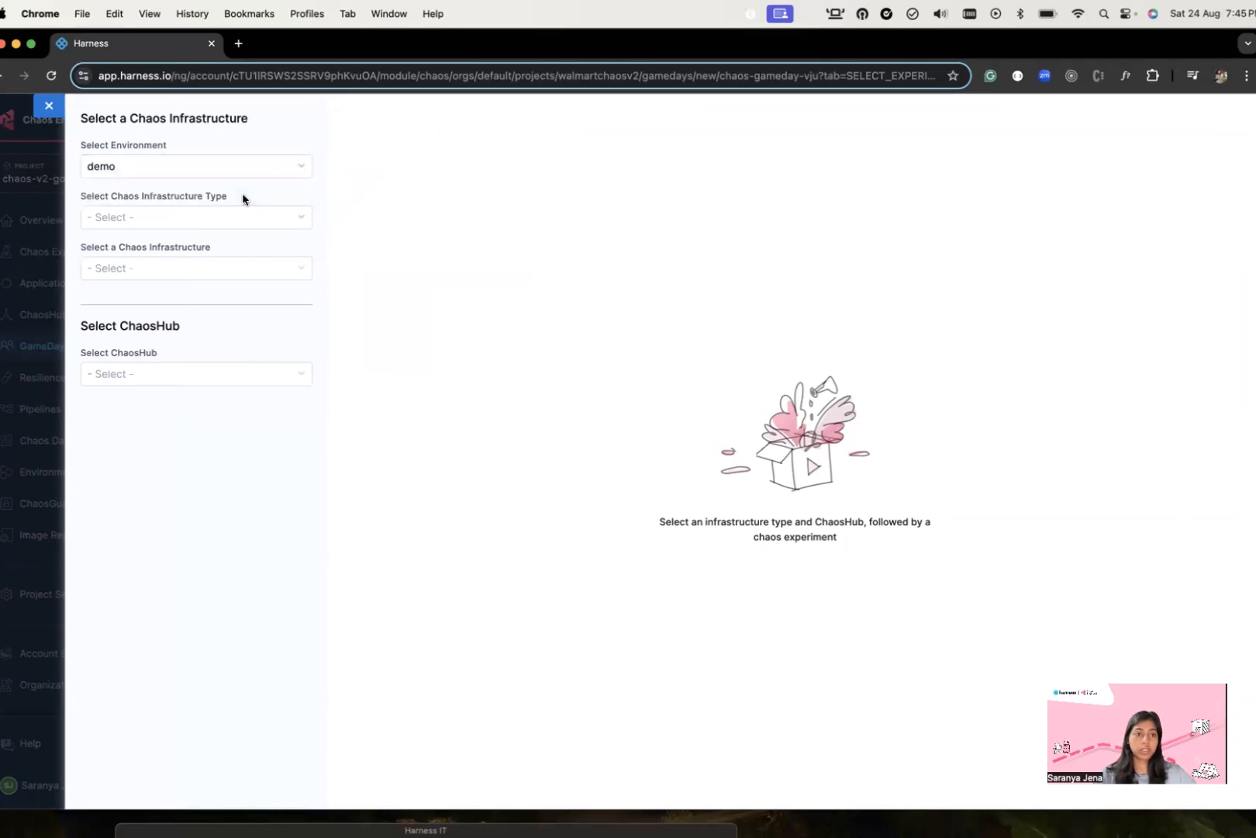
pyautogui.click(194, 218)
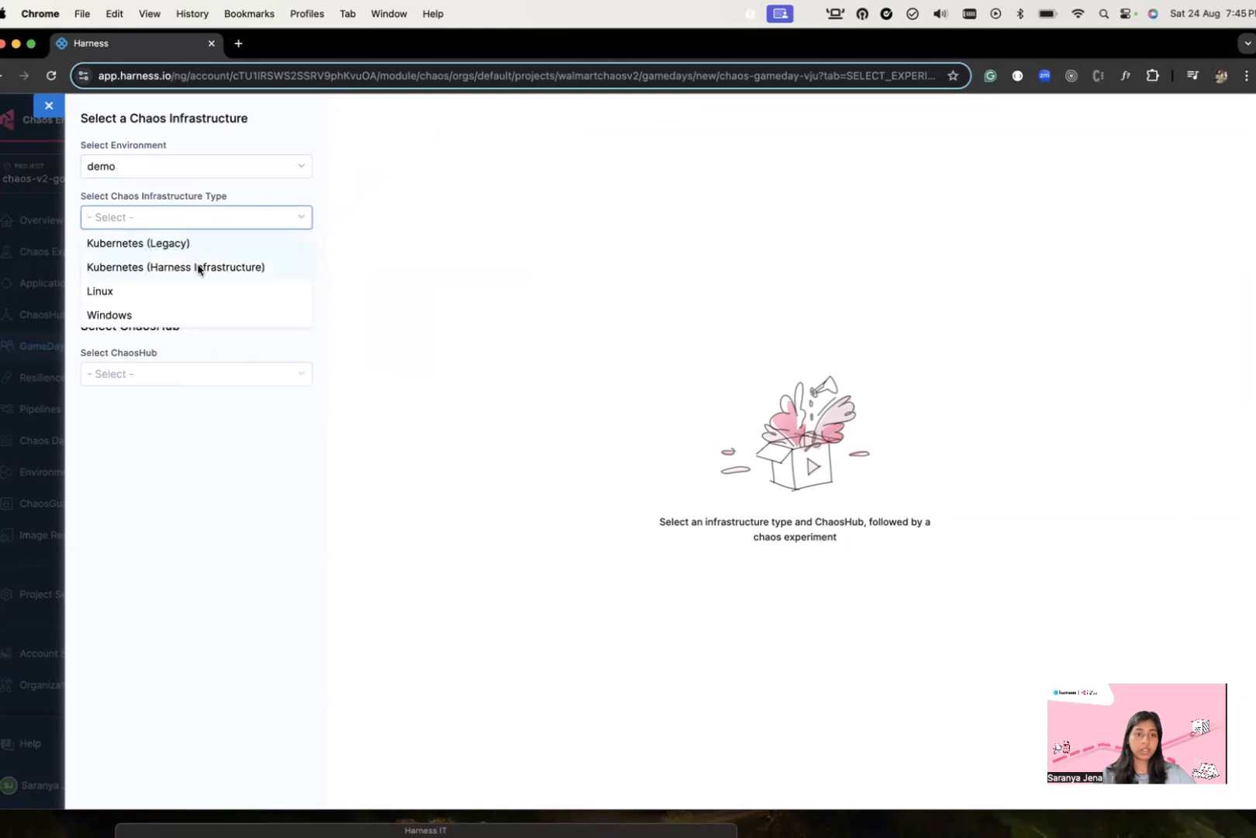
pyautogui.click(199, 267)
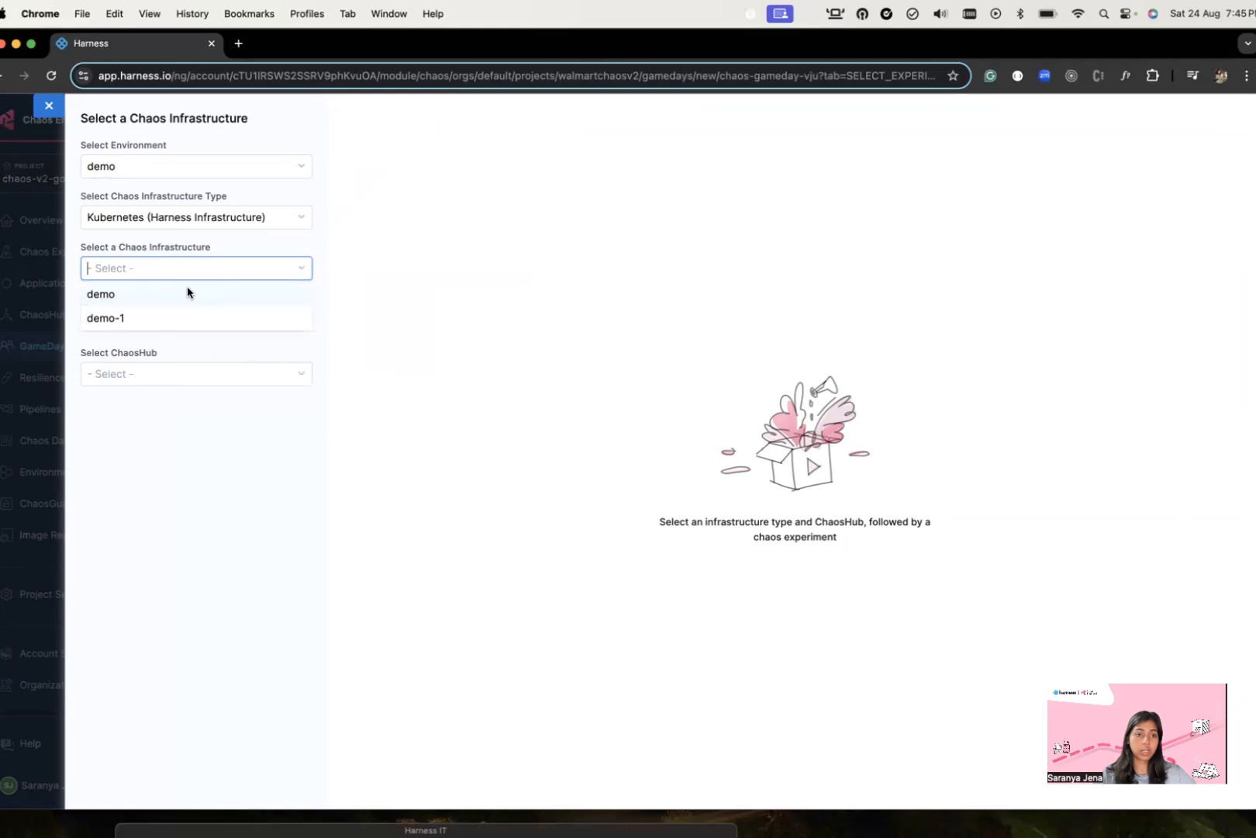
pyautogui.click(186, 287)
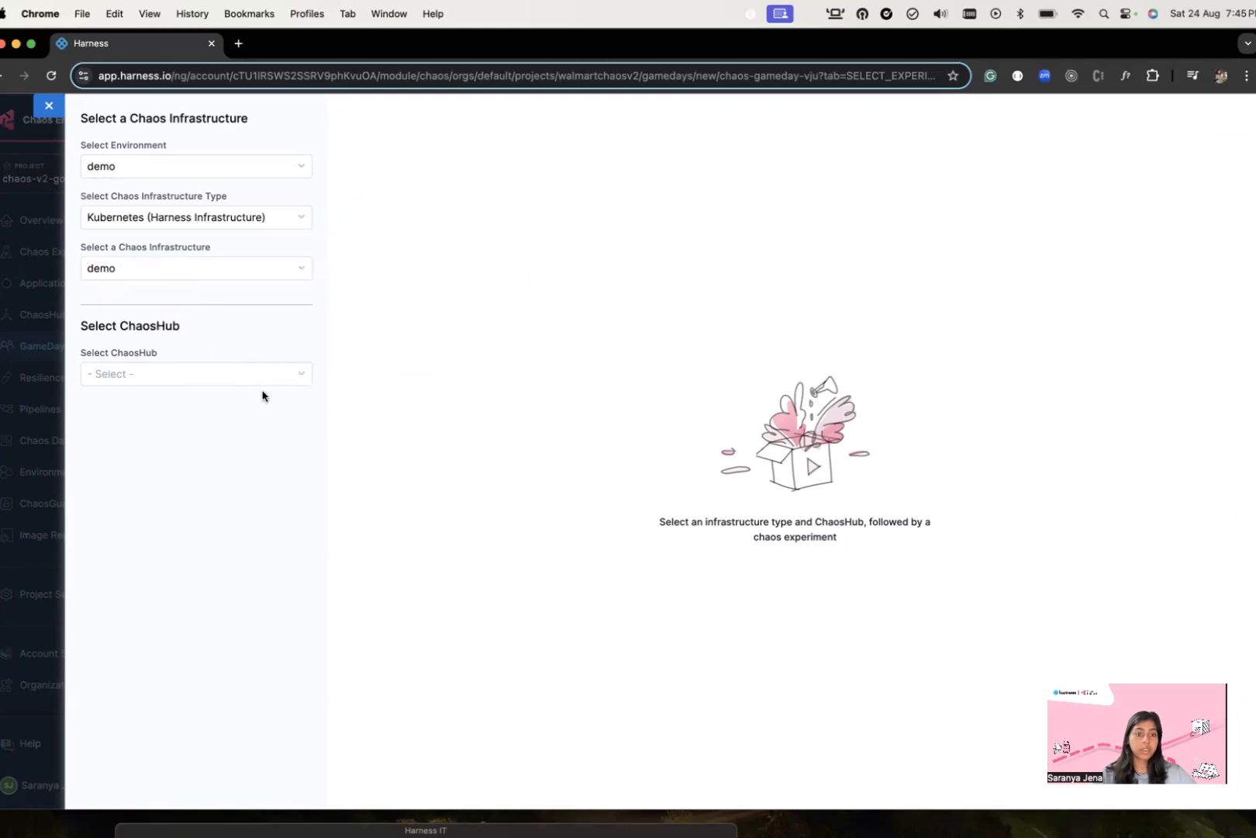
pyautogui.click(244, 374)
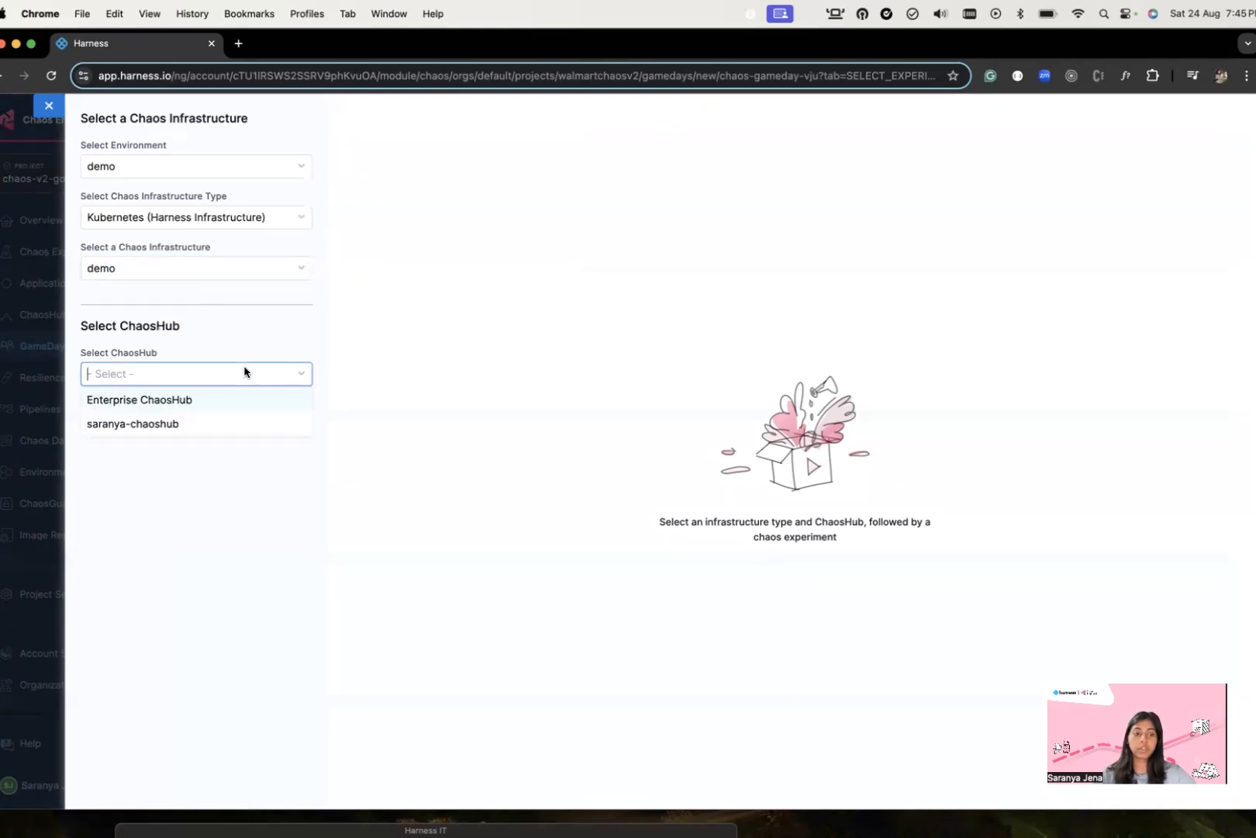
pyautogui.click(251, 423)
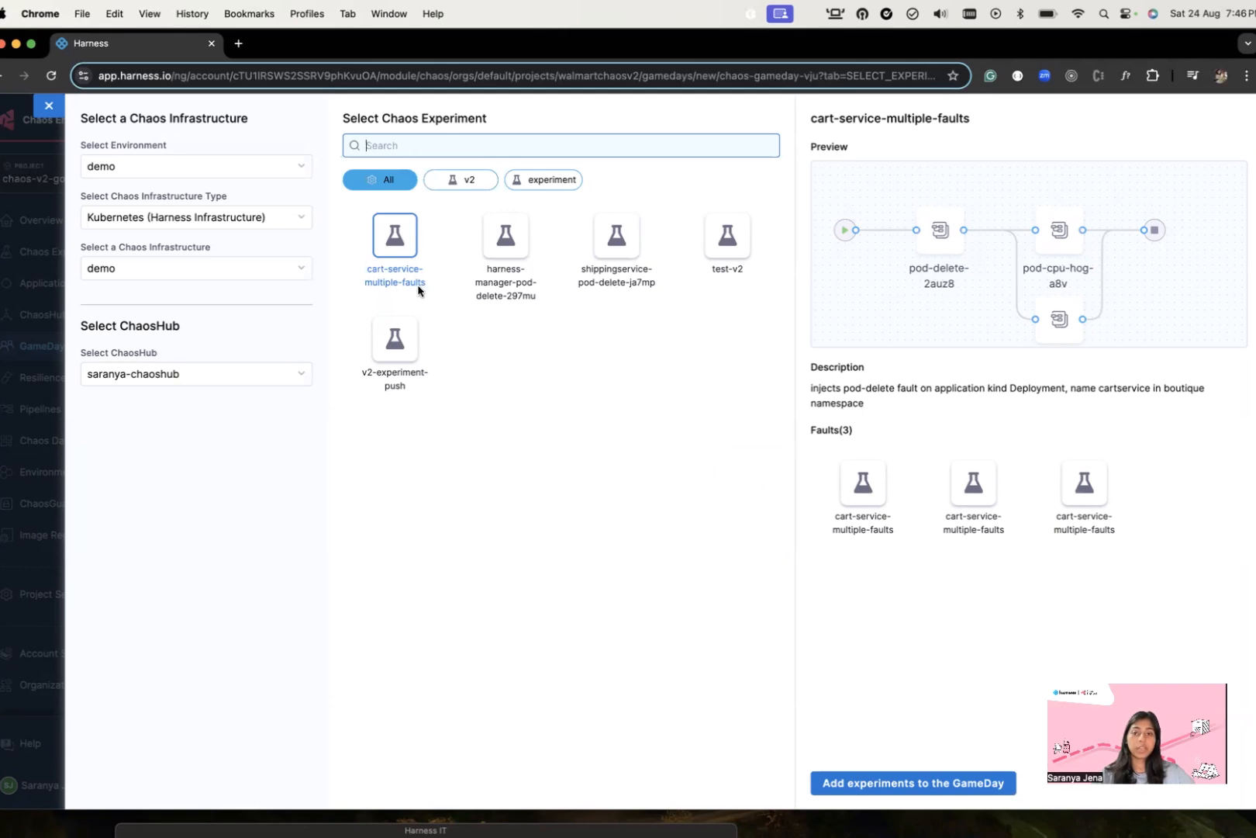
# Inspect the fault preview of the cart-service-multiple-faults experiment and add the experiment to the GameDay
pyautogui.moveTo(856, 308); pyautogui.dragTo(852, 281)
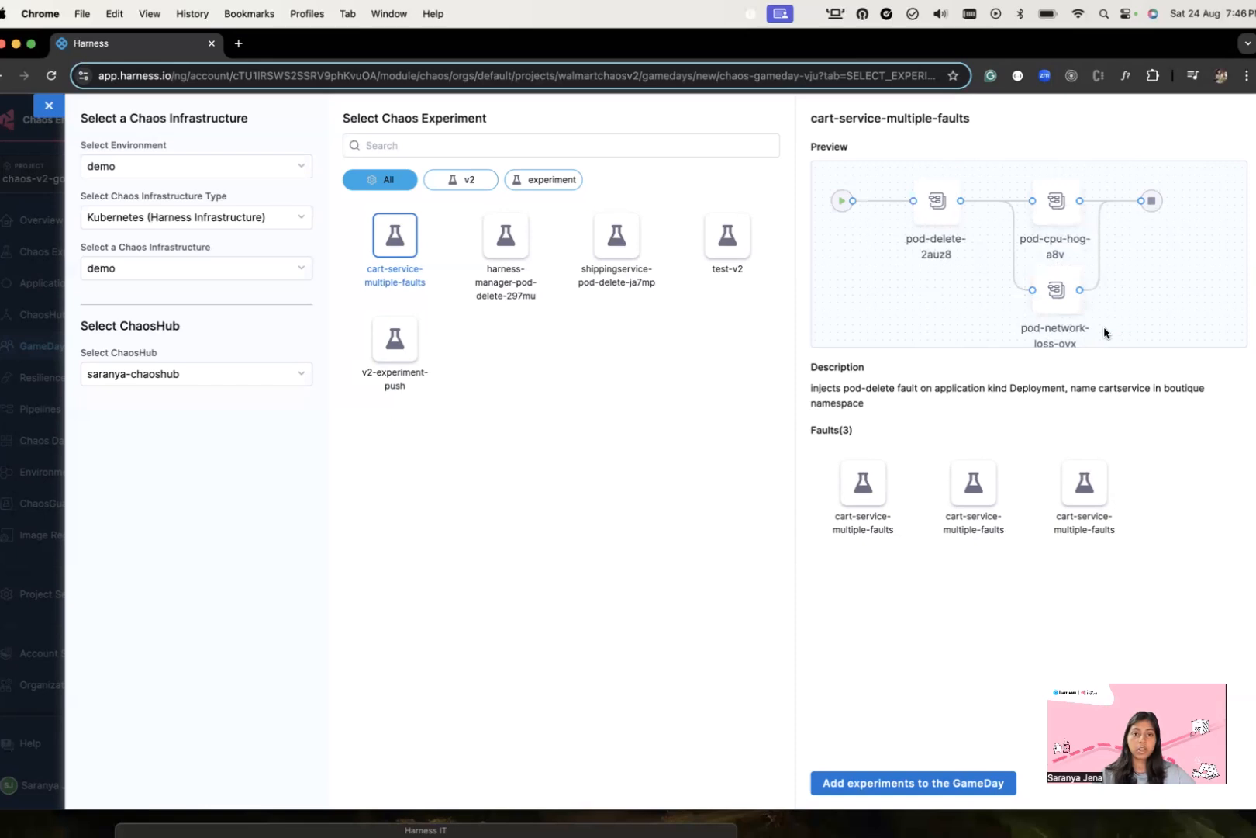
pyautogui.click(889, 785)
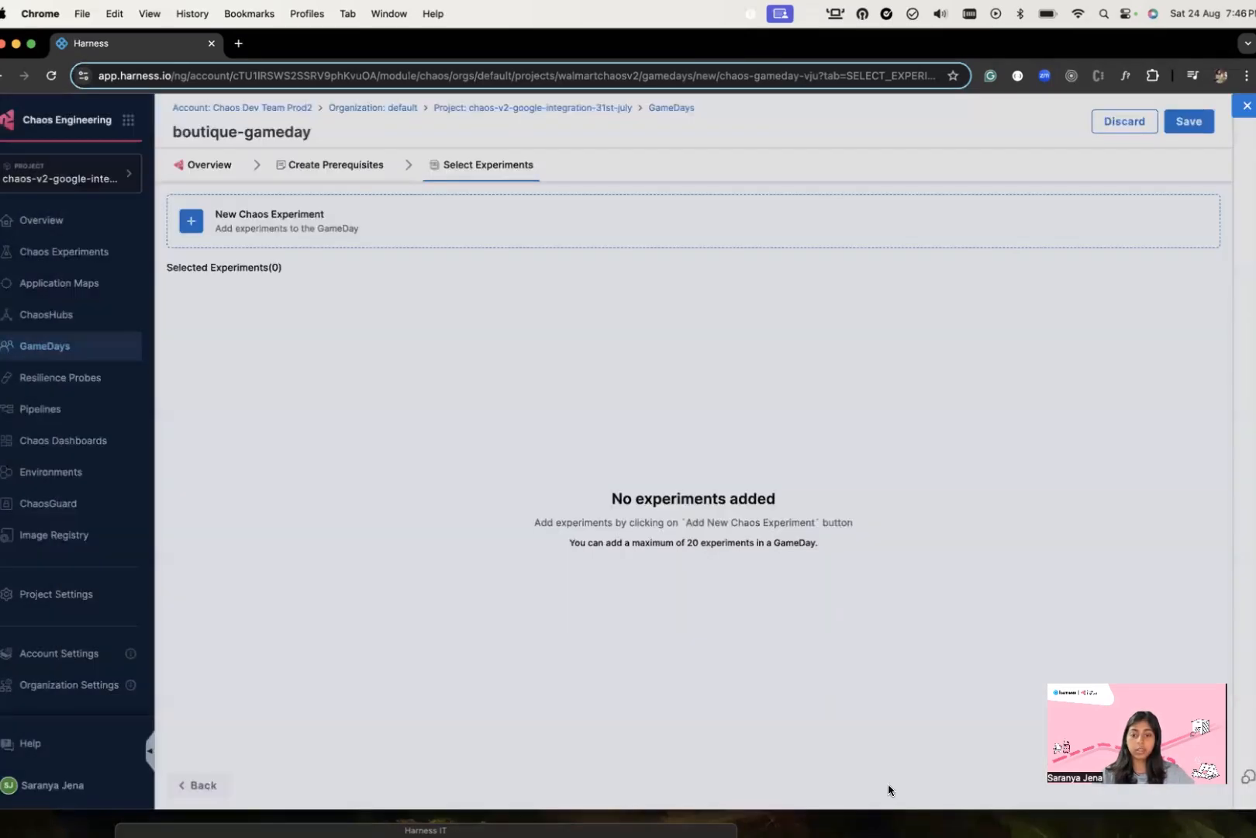
# Start a second chaos experiment with environment demo, type Kubernetes (Harness Infrastructure), infrastructure demo, and the custom ChaosHub
pyautogui.click(308, 225)
pyautogui.click(238, 167)
pyautogui.click(222, 194)
pyautogui.click(214, 215)
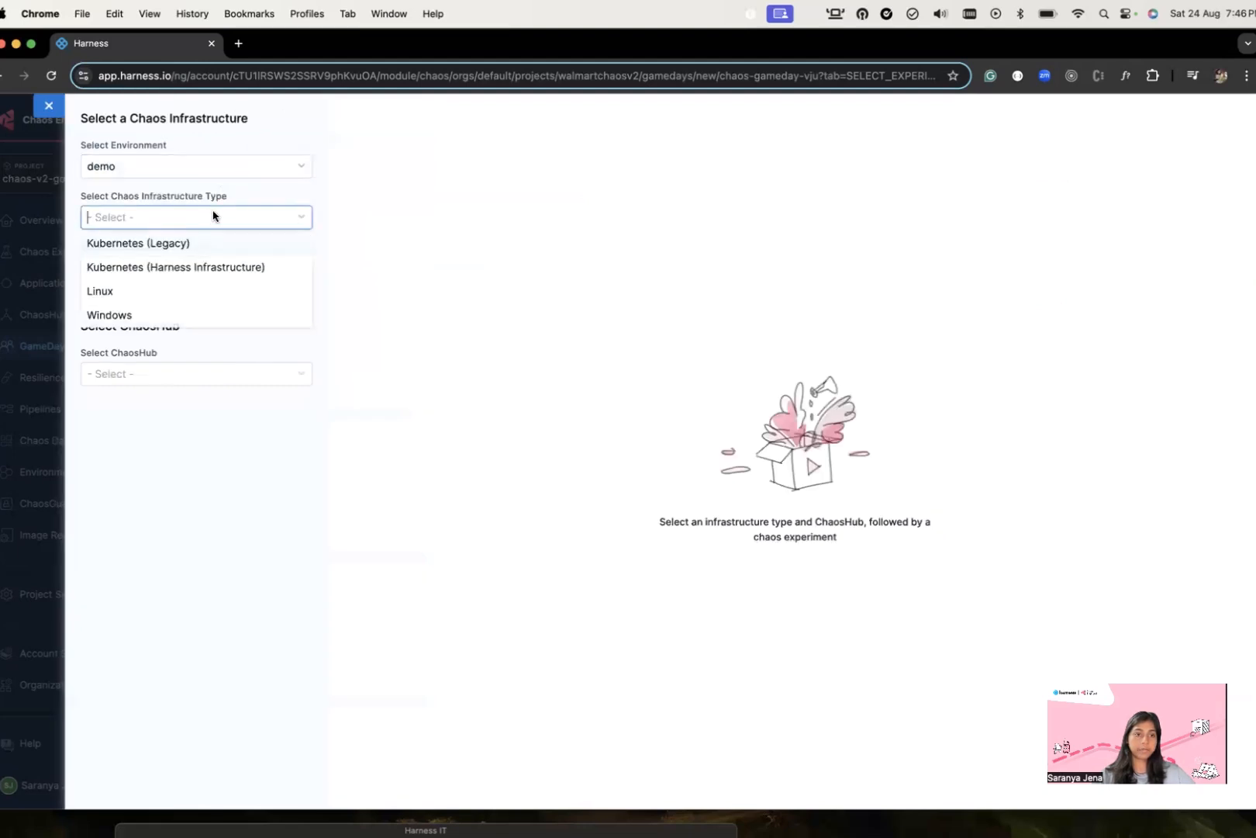
pyautogui.click(196, 264)
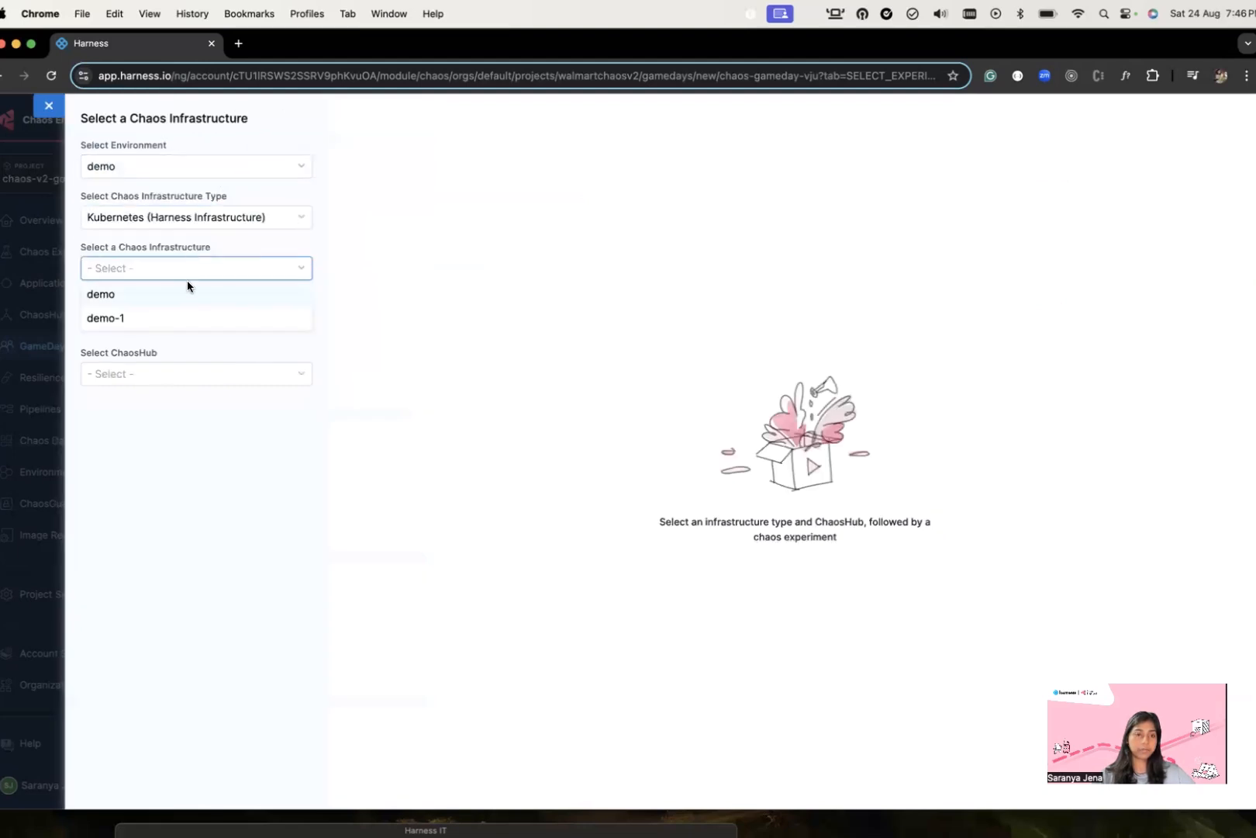
pyautogui.click(184, 291)
pyautogui.click(166, 370)
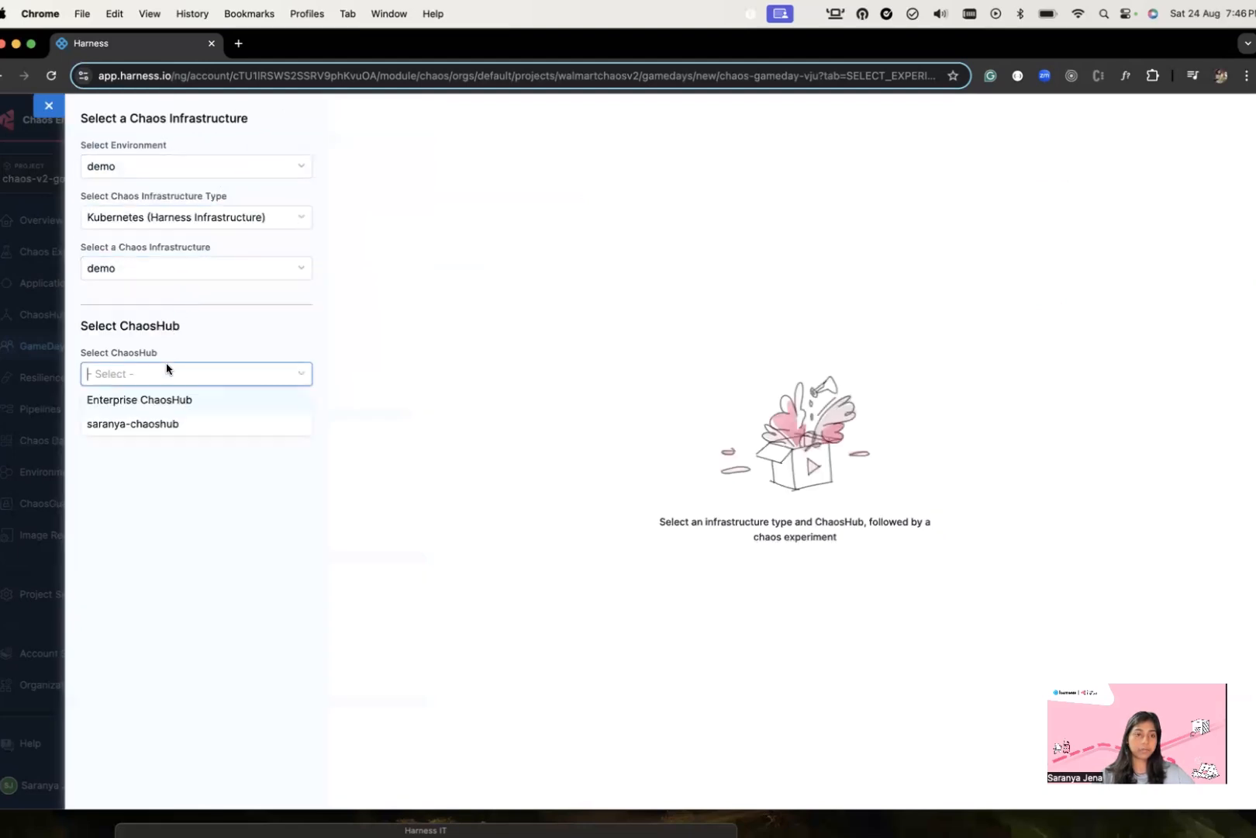
pyautogui.click(163, 425)
# Add the shippingservice-pod-delete-ja7mp experiment to the GameDay and save the GameDay
pyautogui.click(618, 249)
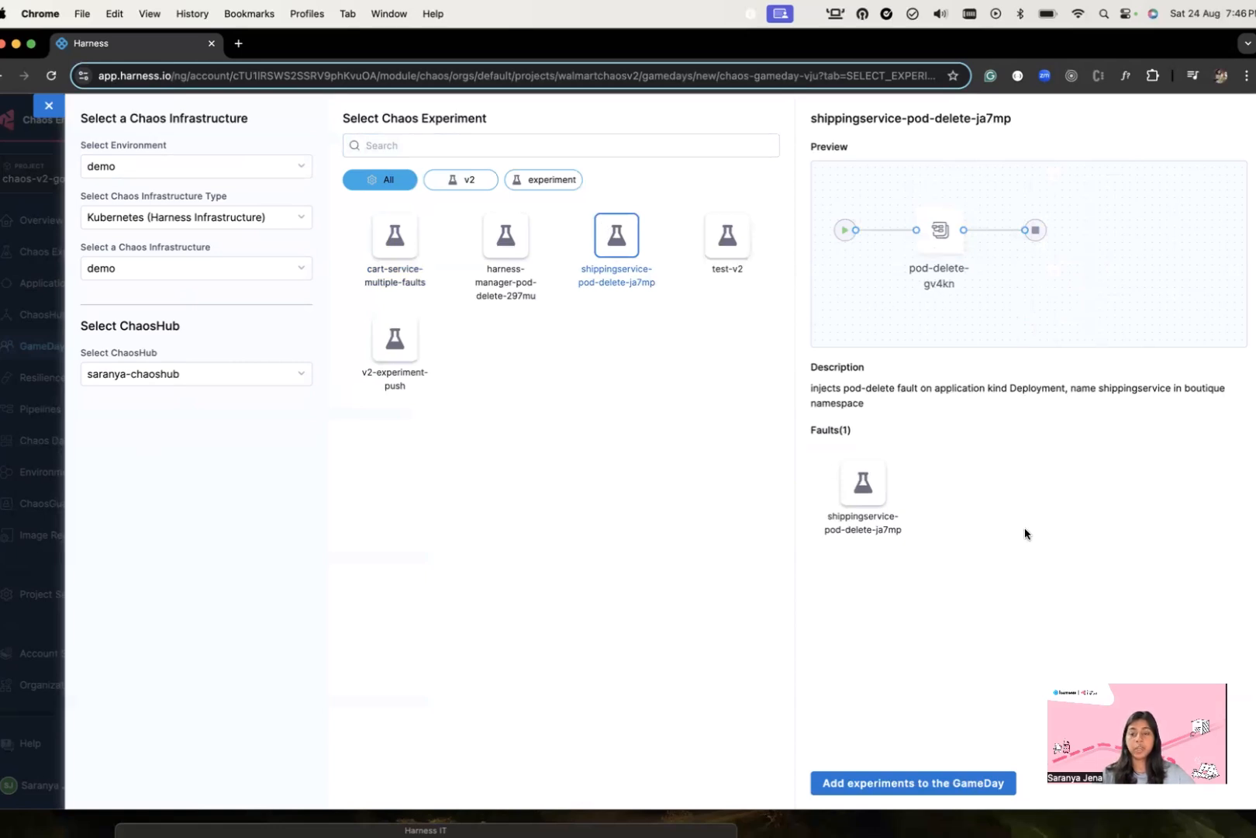
pyautogui.click(944, 784)
pyautogui.click(1182, 124)
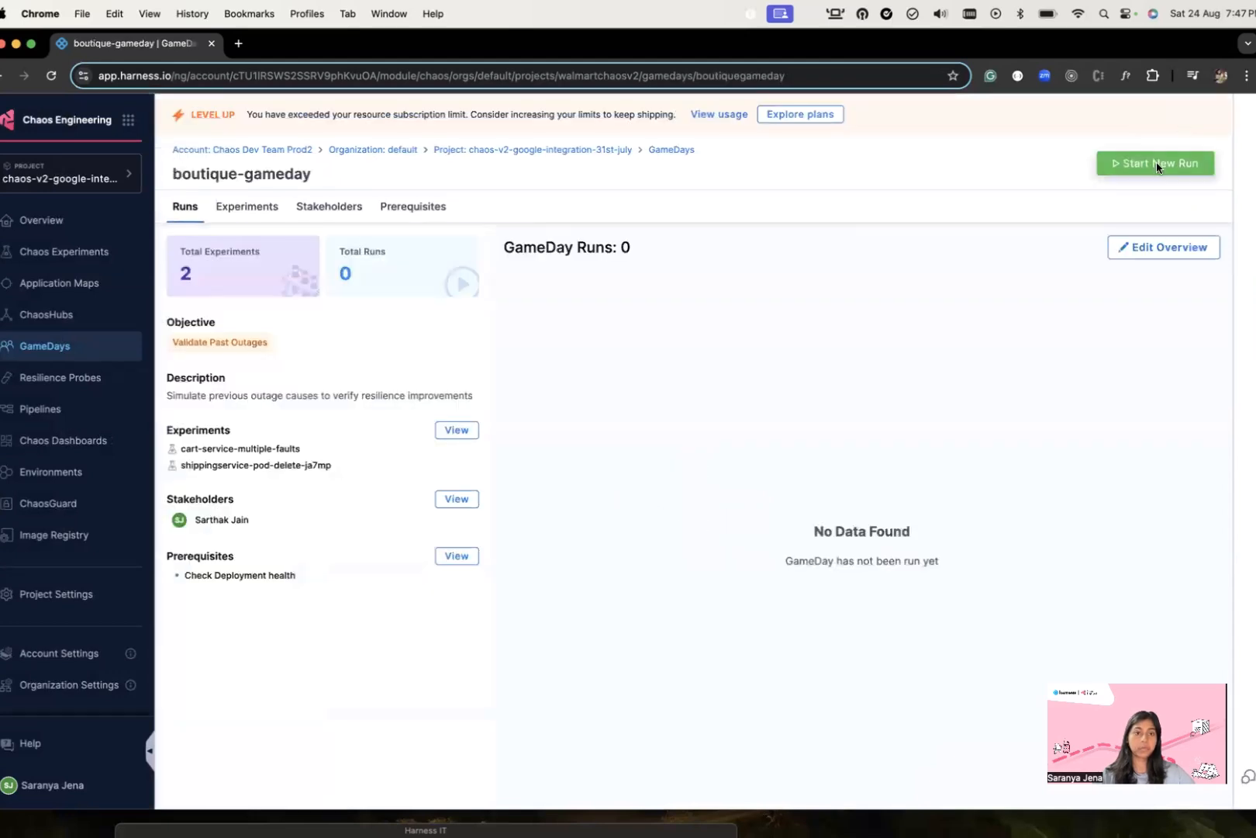
# Review the saved GameDay's experiments, stakeholders and prerequisites, and return to its runs overview
pyautogui.scroll(-1, 862, 400)
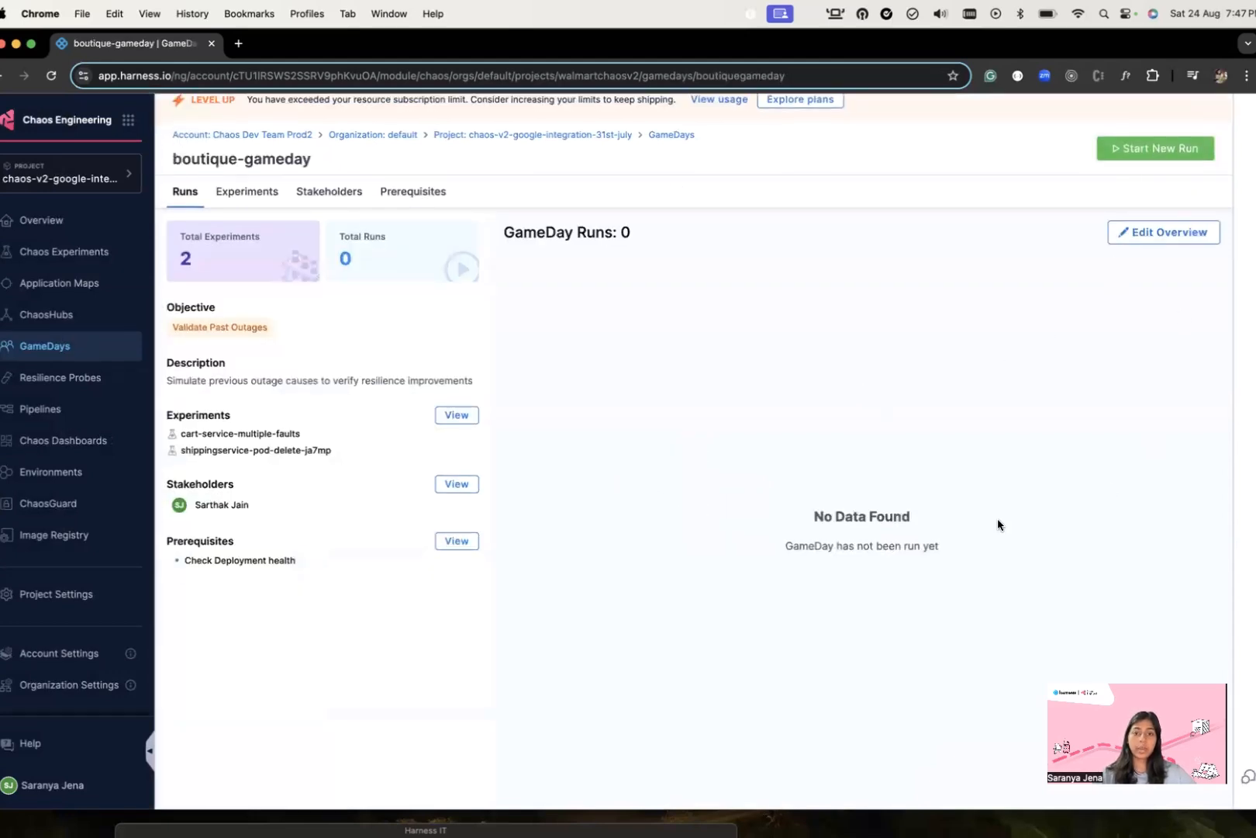
pyautogui.click(253, 193)
pyautogui.click(324, 199)
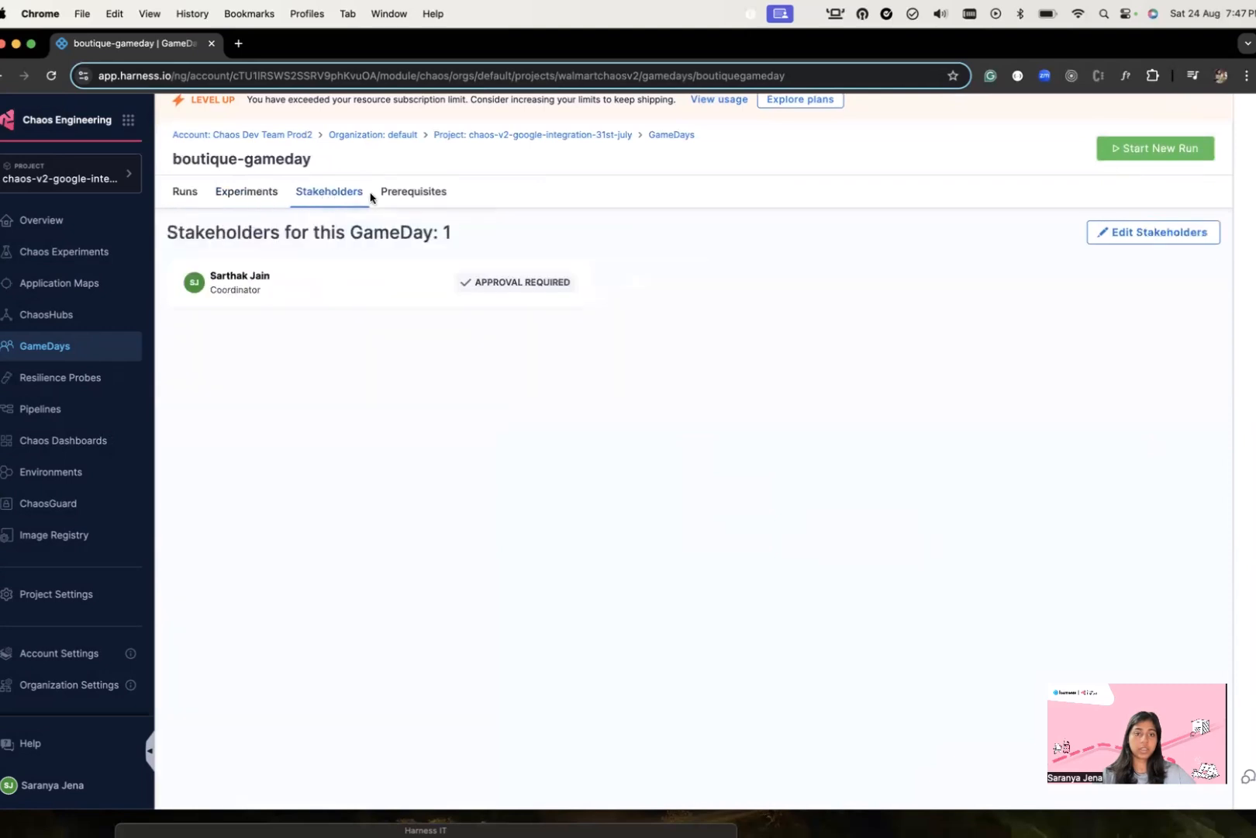
pyautogui.click(425, 196)
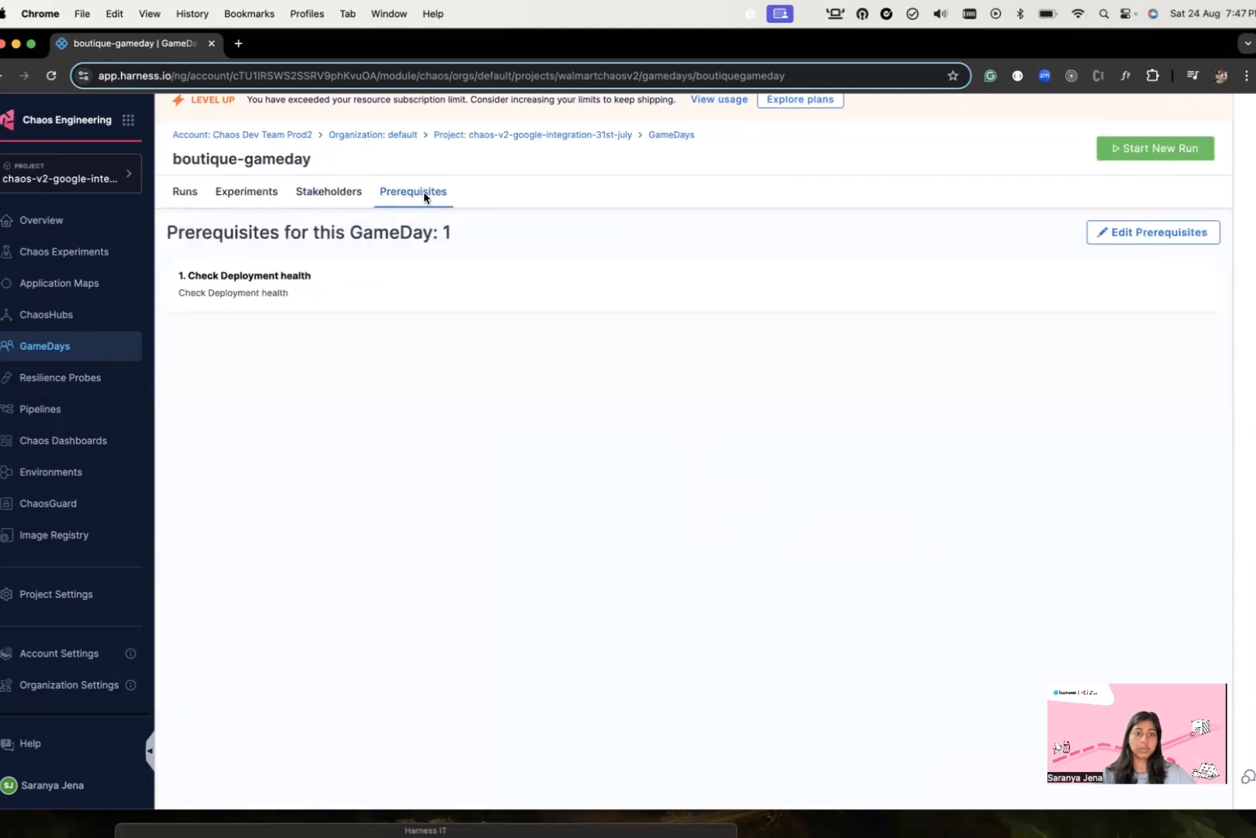
pyautogui.click(191, 199)
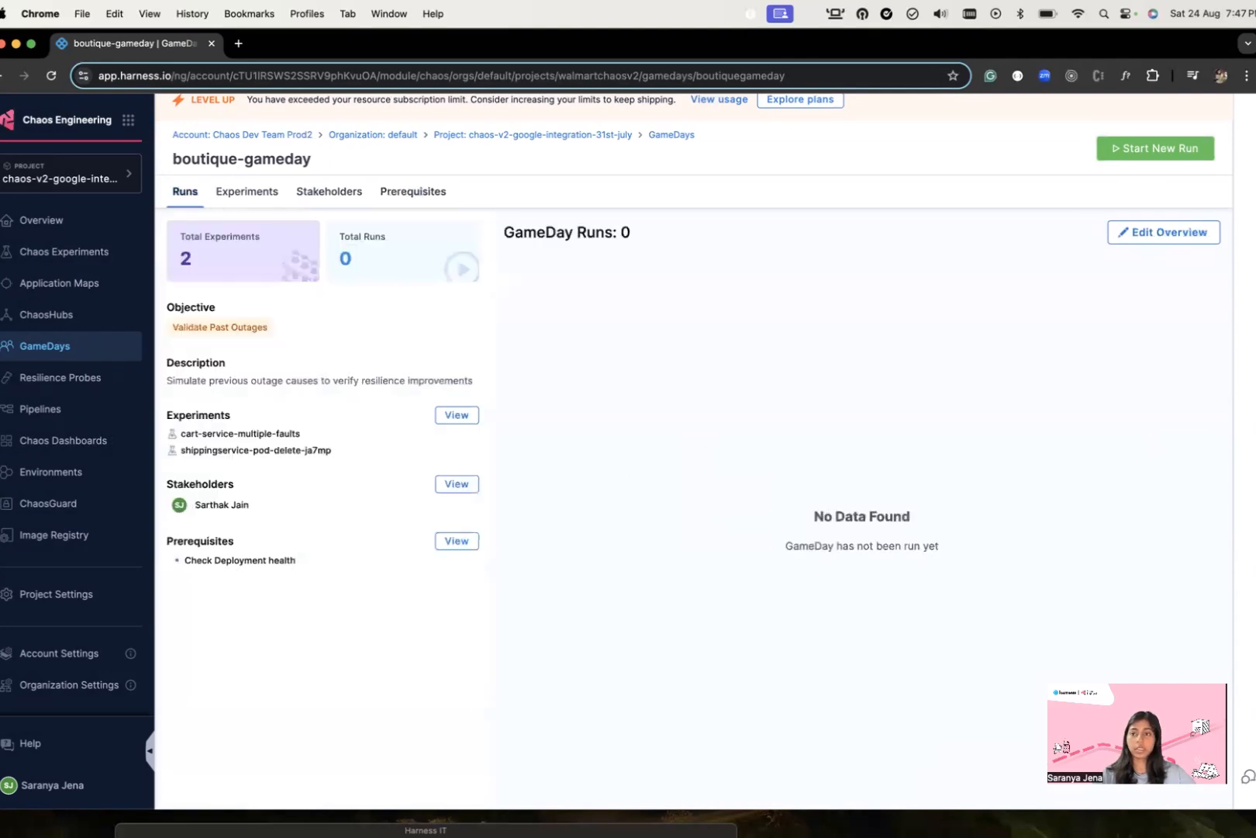
# Start a new GameDay run and set the stakeholder's approval status to Approved Run
pyautogui.click(1128, 154)
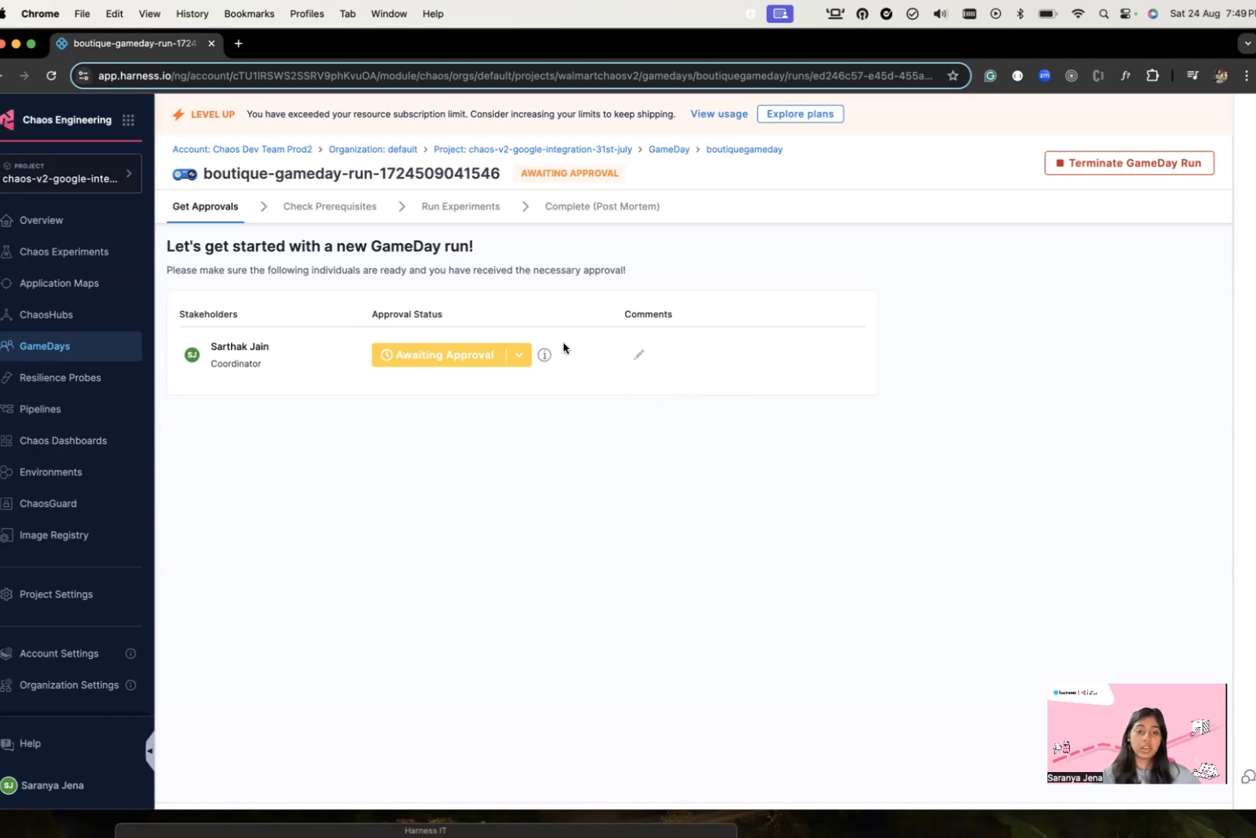
pyautogui.click(518, 356)
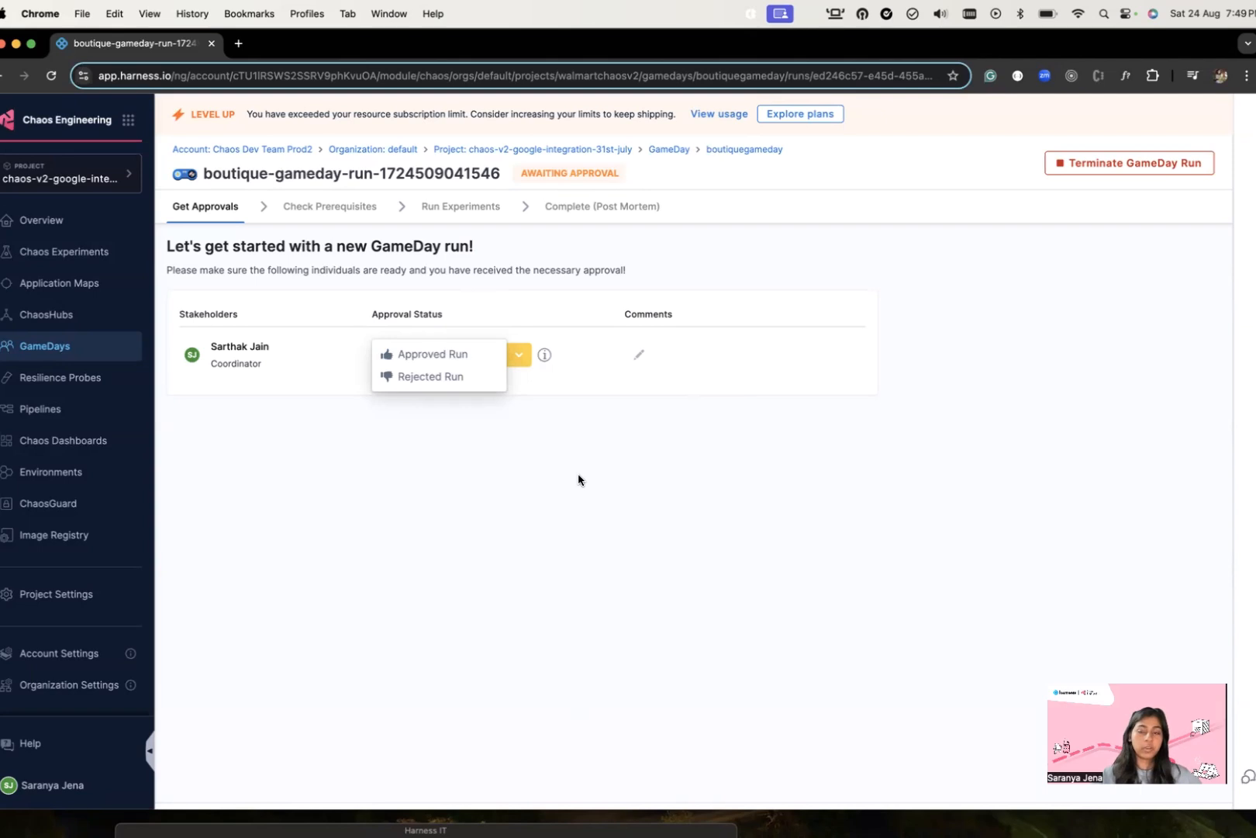
pyautogui.click(476, 355)
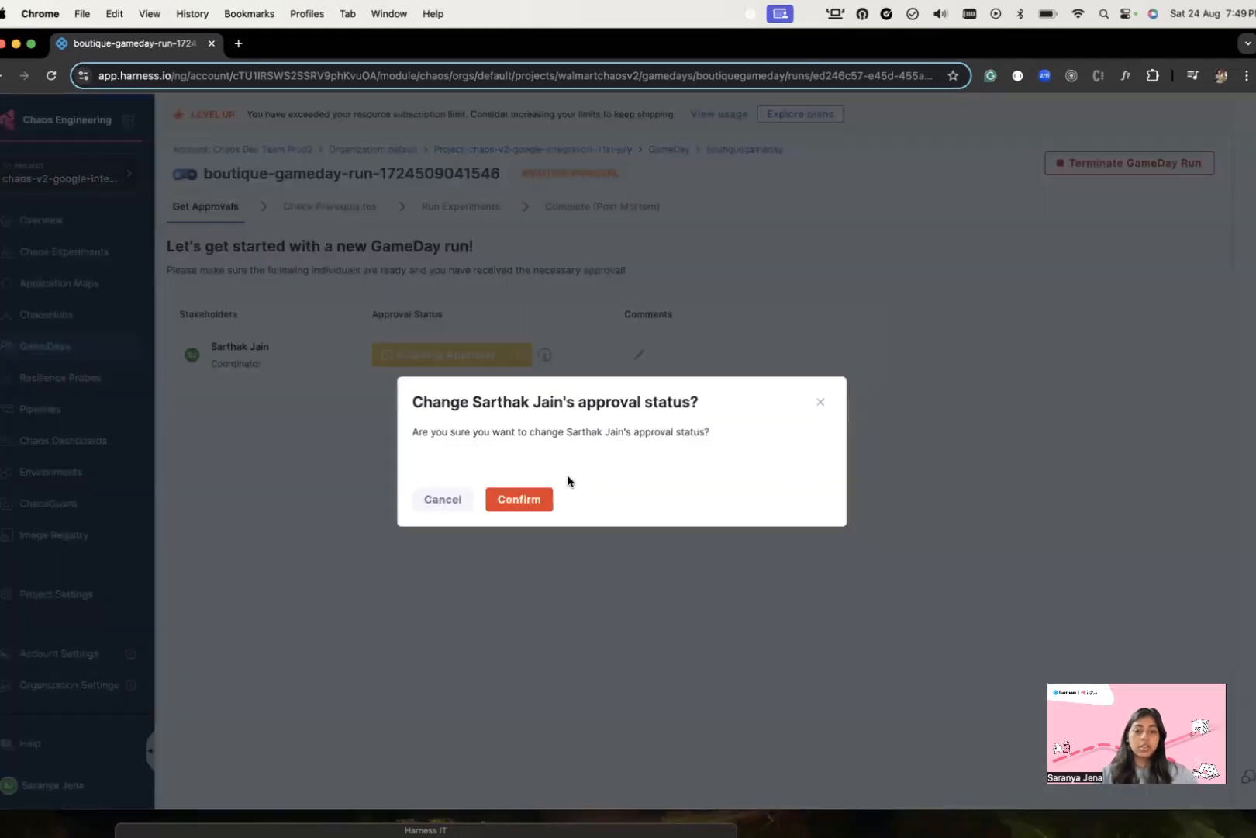
pyautogui.click(519, 500)
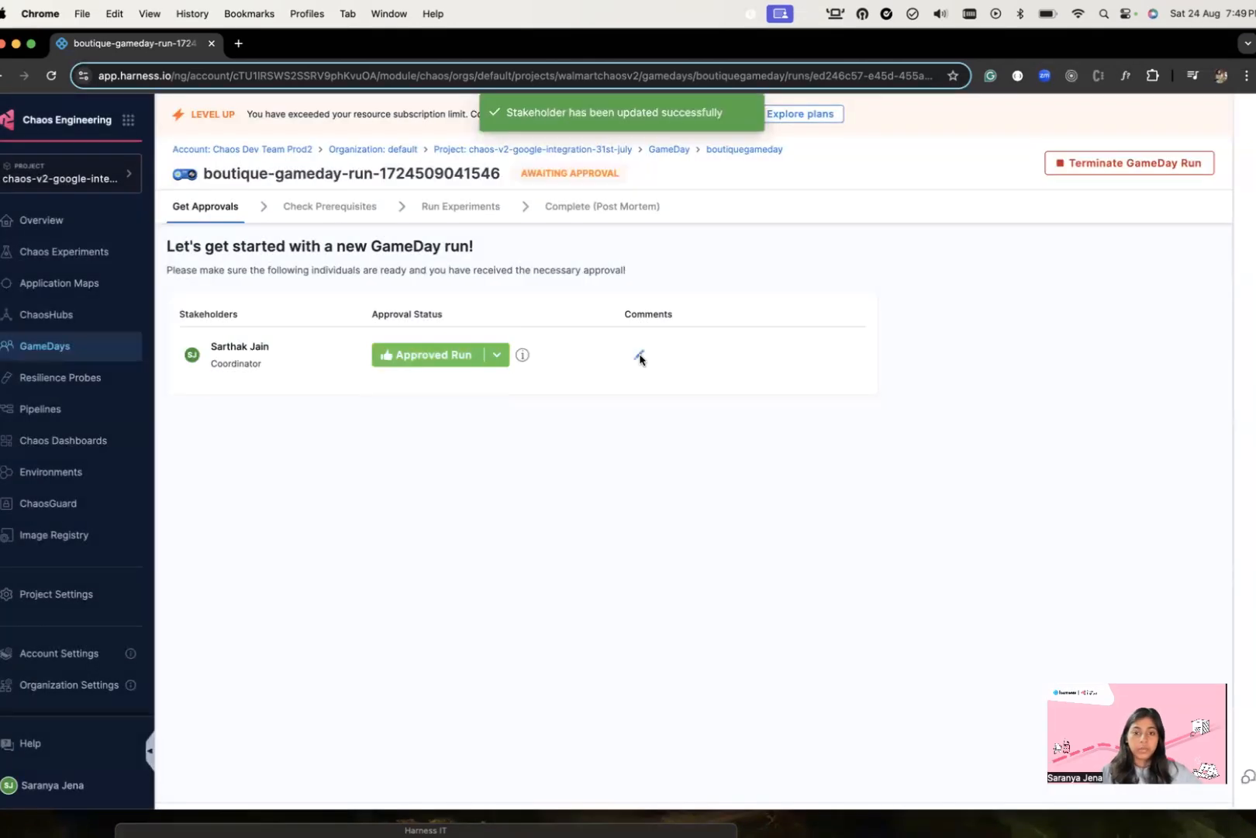
# Look at the stakeholder's comment form without adding a comment, and proceed to the run's prerequisite check
pyautogui.click(640, 357)
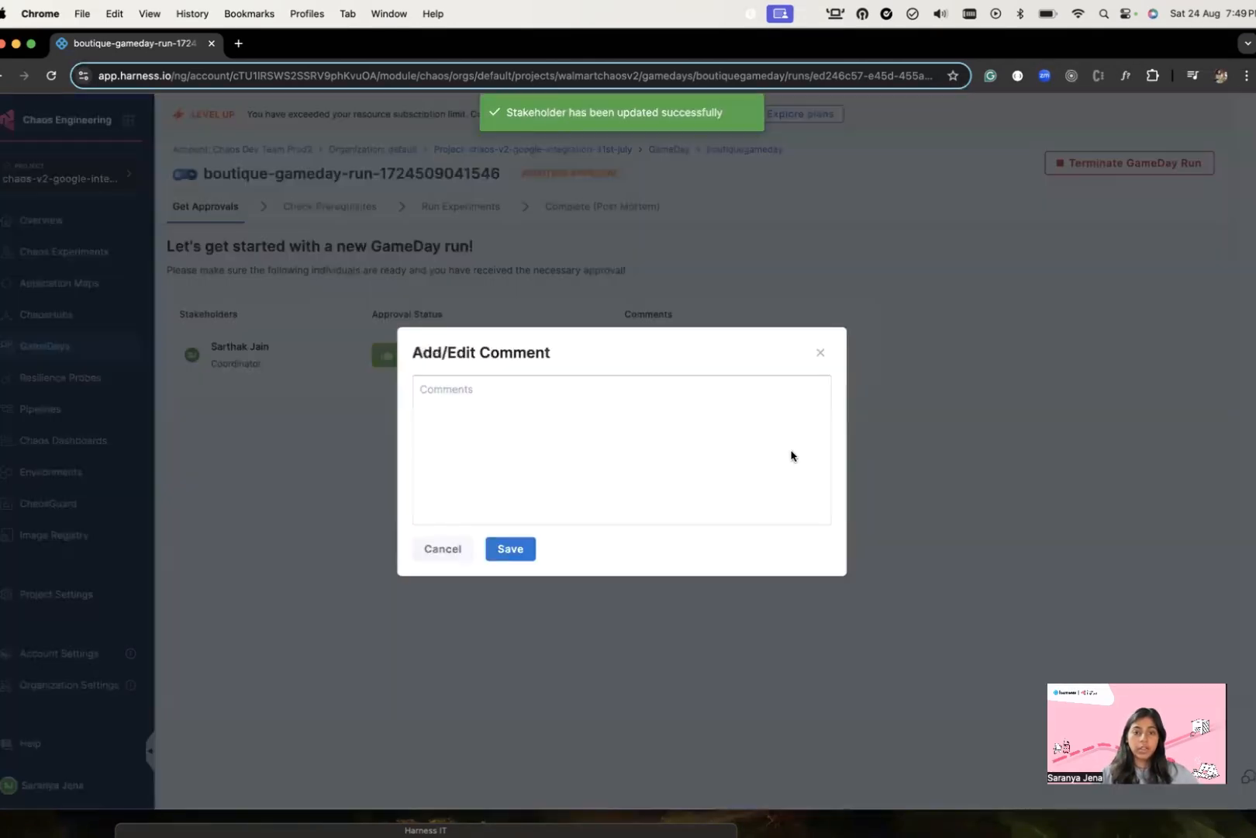
pyautogui.click(819, 353)
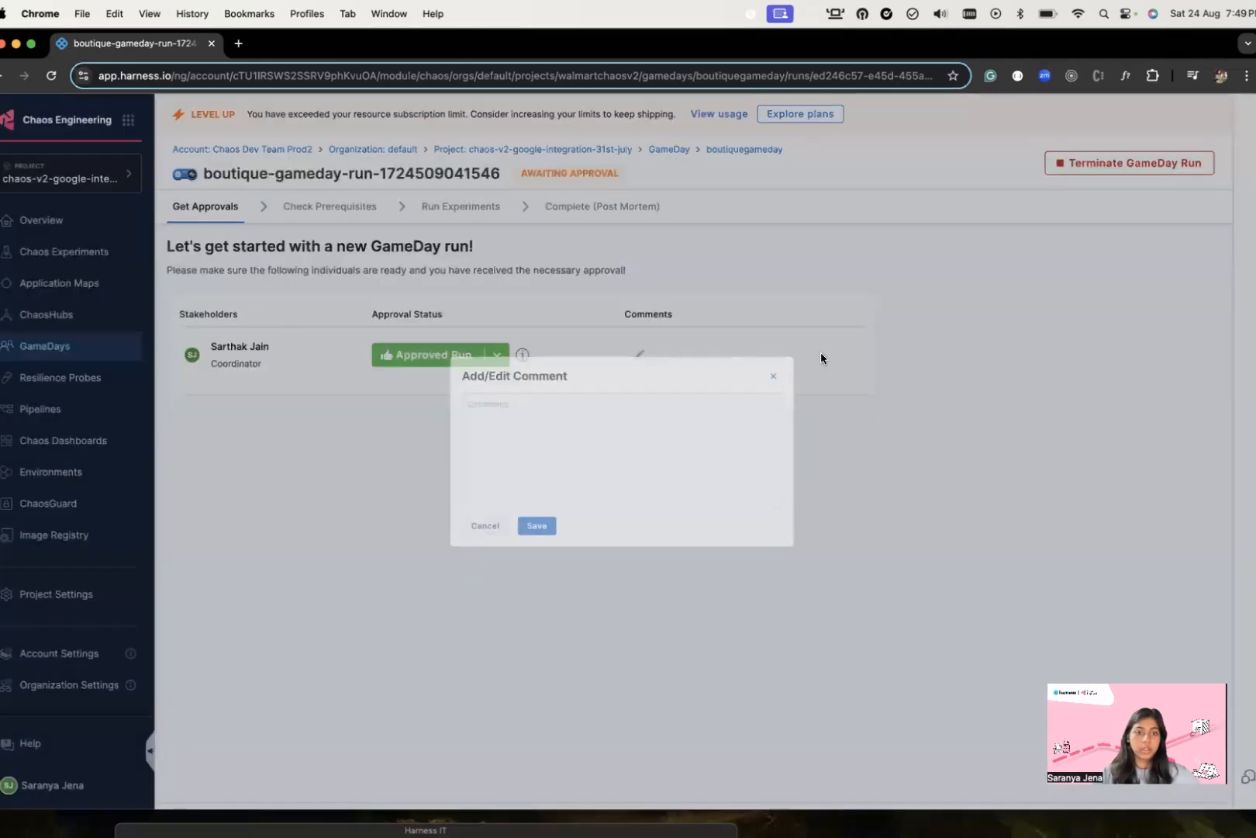
pyautogui.scroll(-1, 755, 438)
pyautogui.scroll(1, 755, 438)
pyautogui.scroll(-1, 755, 439)
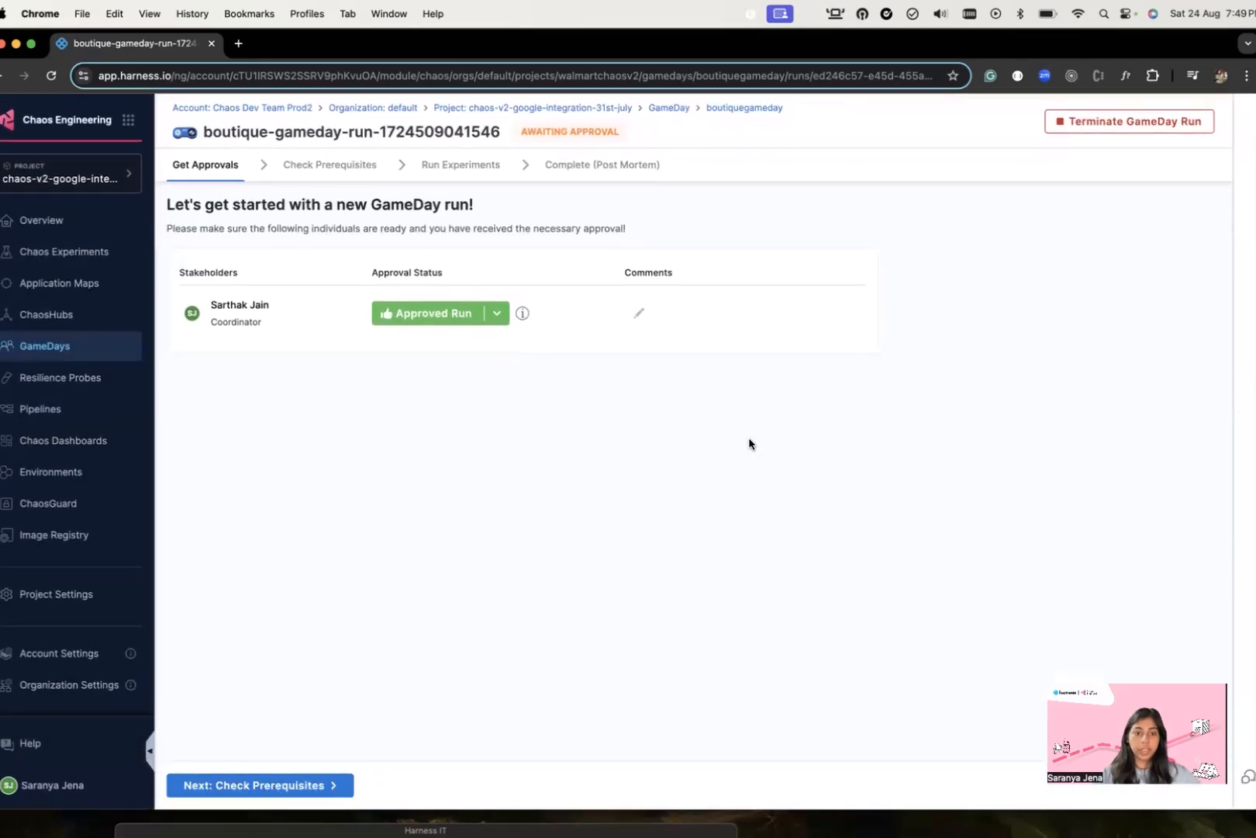
pyautogui.click(290, 784)
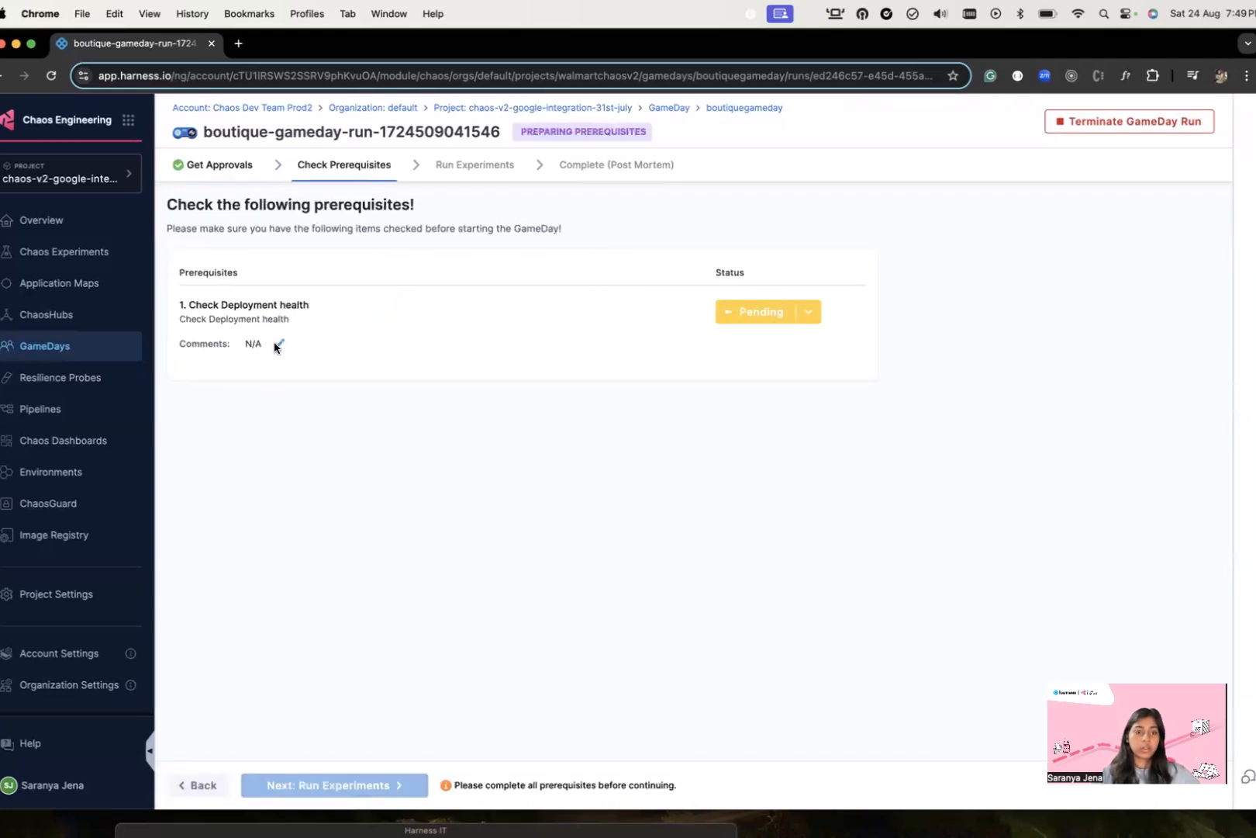
# Mark the Check Deployment health prerequisite as Done and proceed to running the experiments
pyautogui.scroll(2, 597, 349)
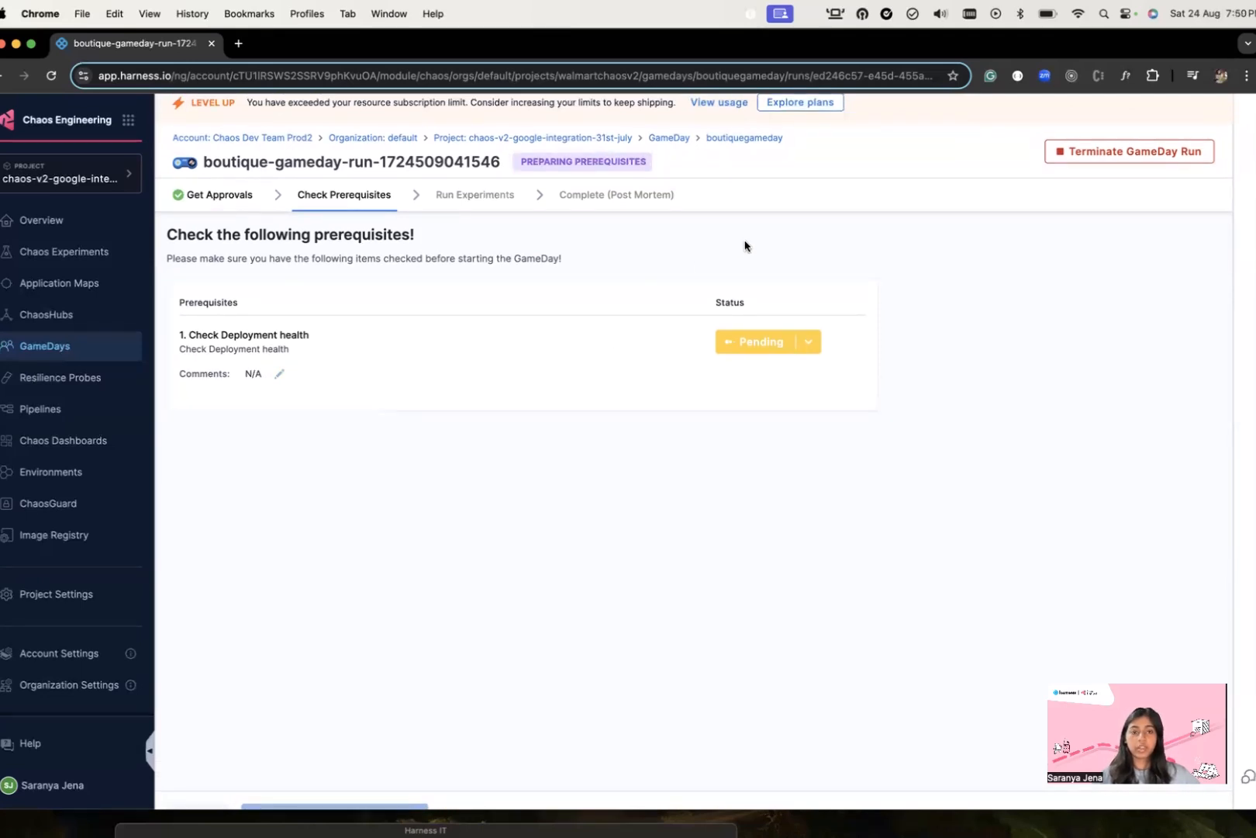
pyautogui.scroll(-2, 788, 275)
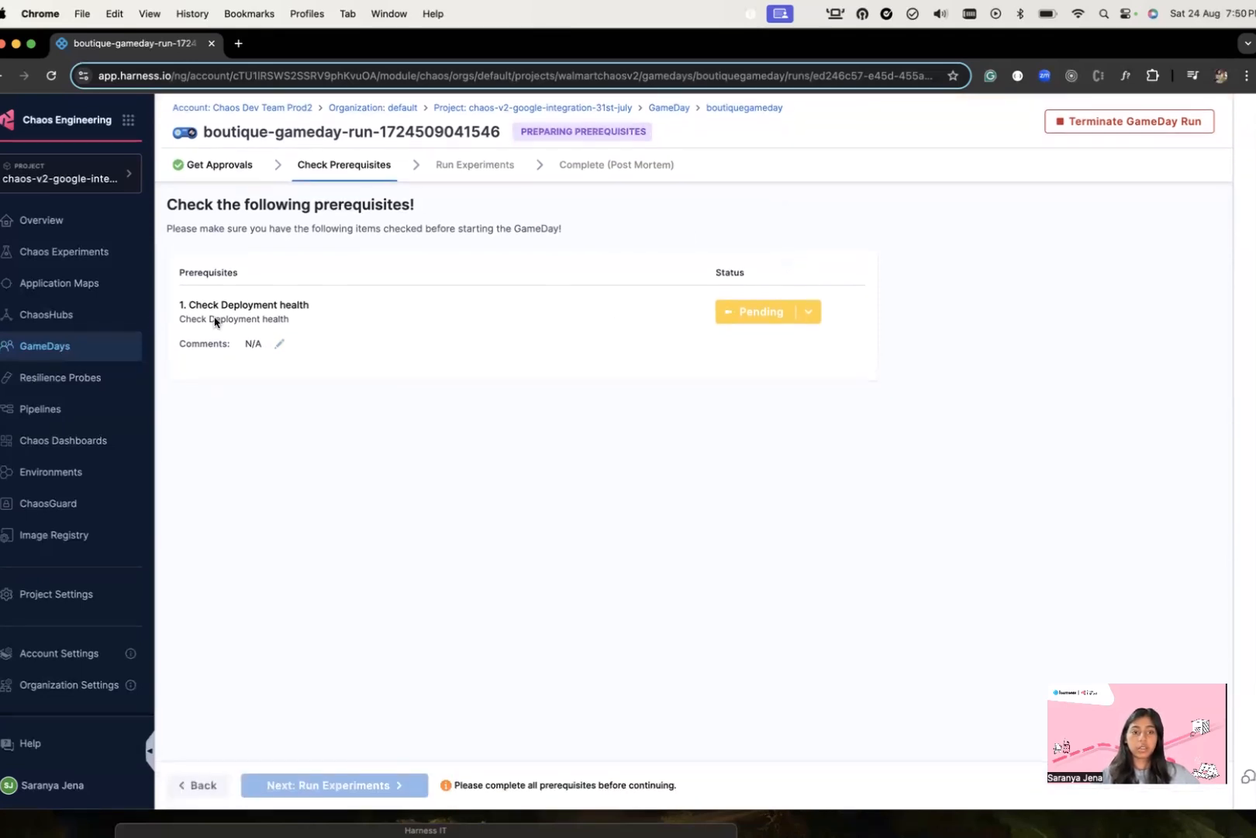
pyautogui.click(810, 312)
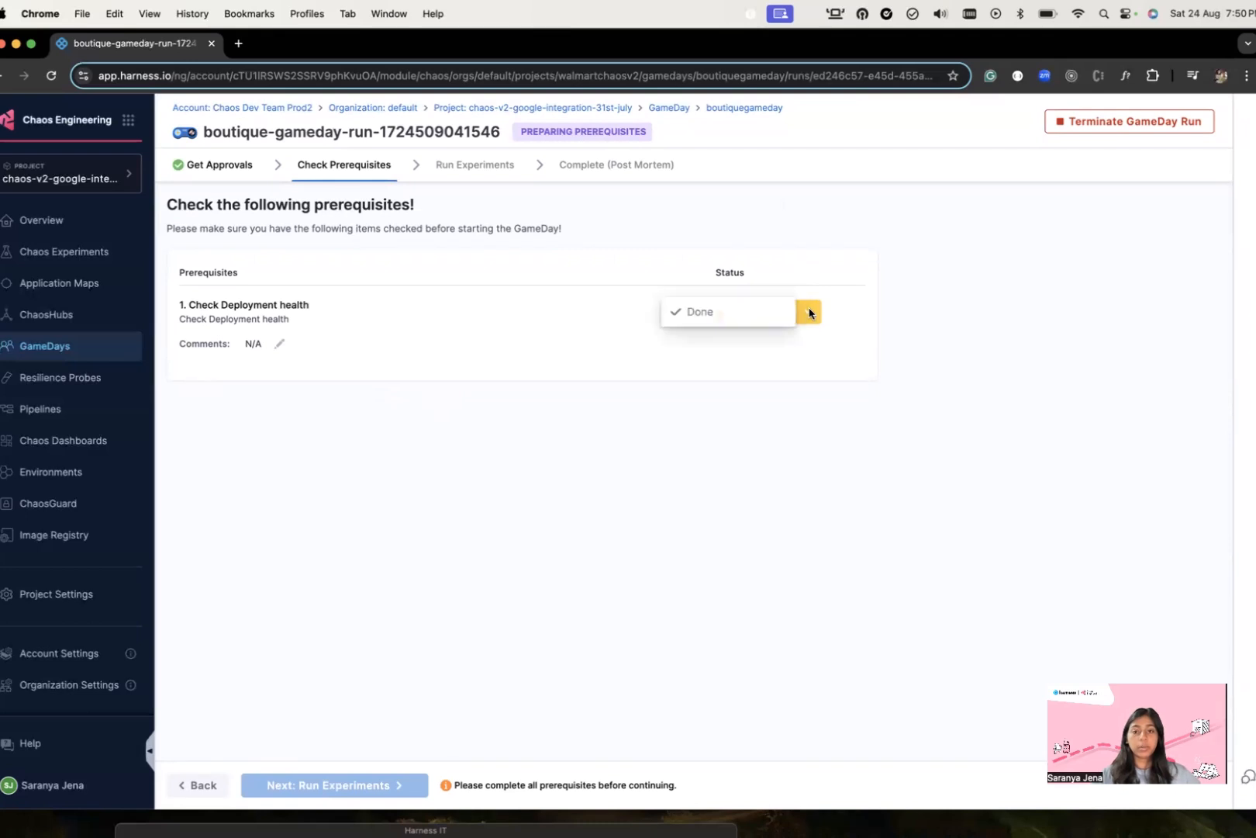
pyautogui.click(739, 314)
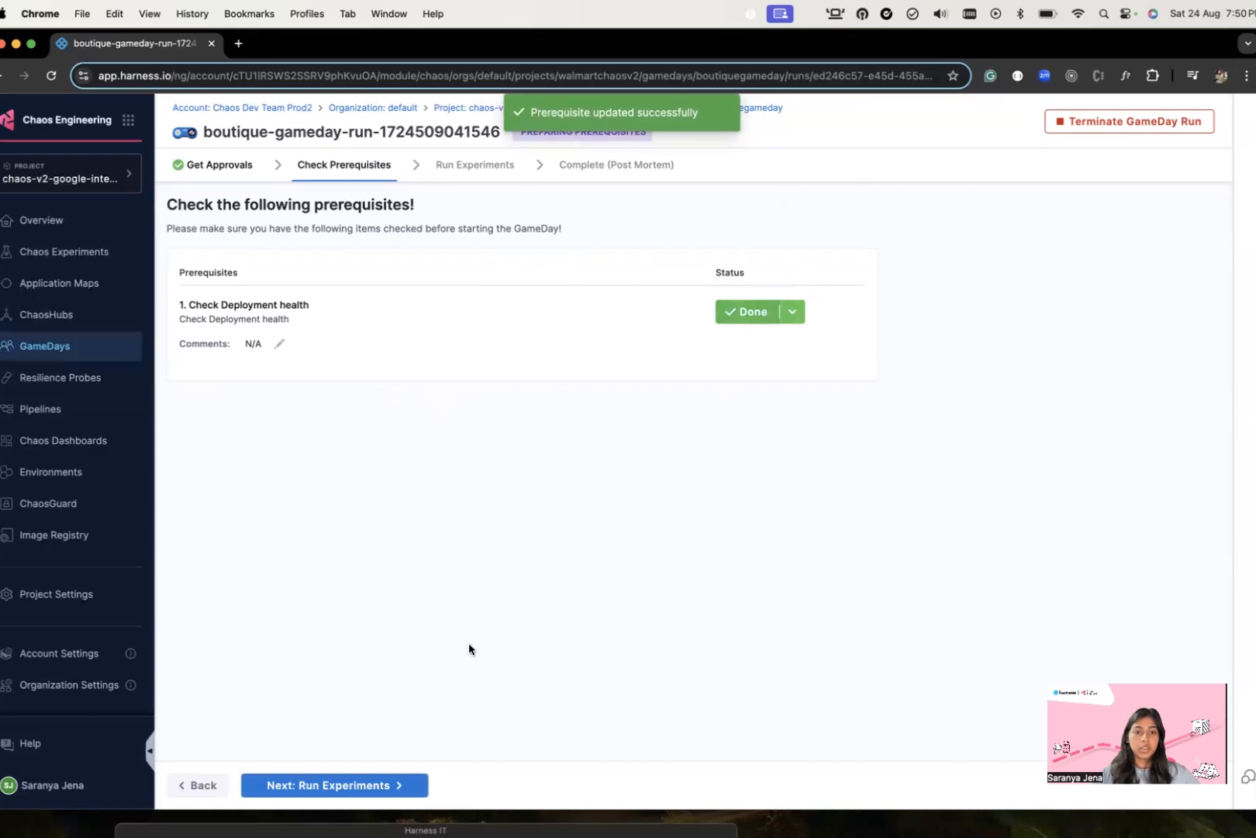
pyautogui.click(382, 785)
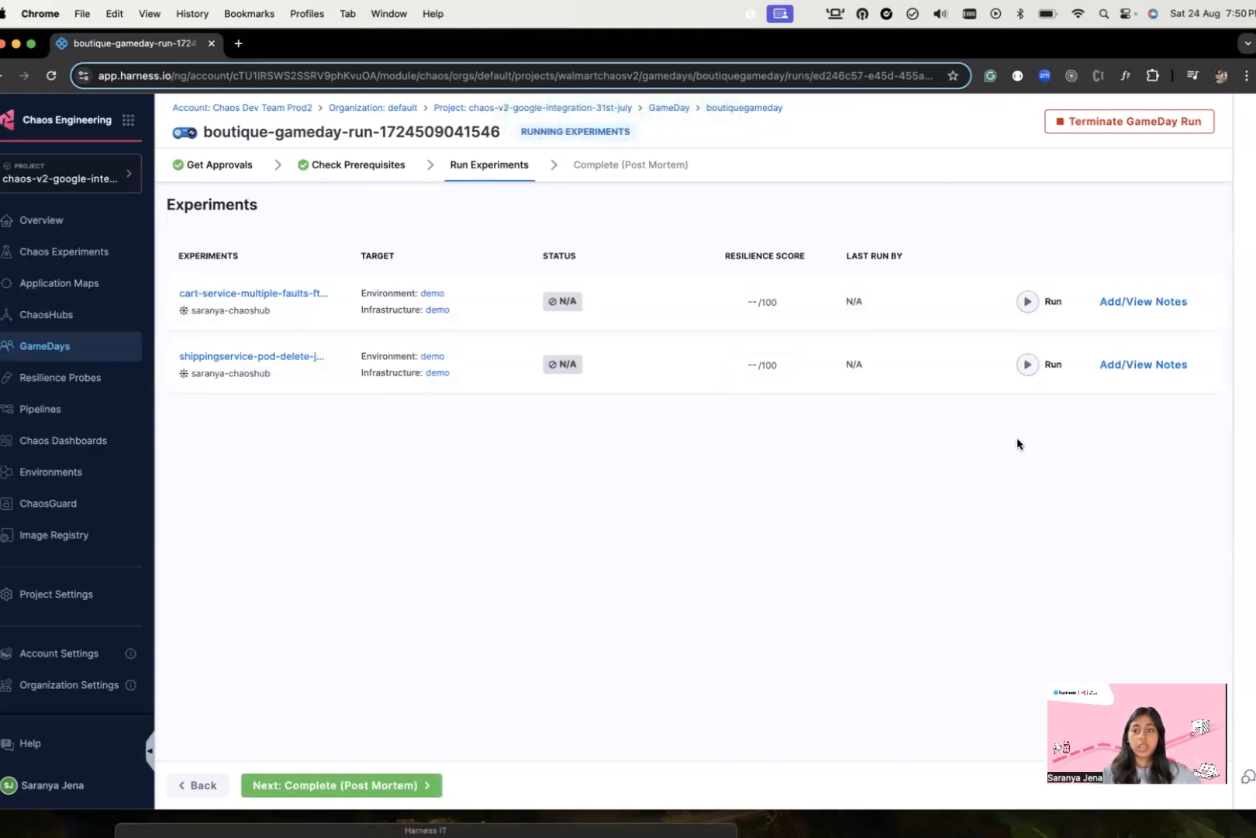
# Run the cart-service-multiple-faults experiment and save the participant note "experiment running" for it
pyautogui.click(1026, 302)
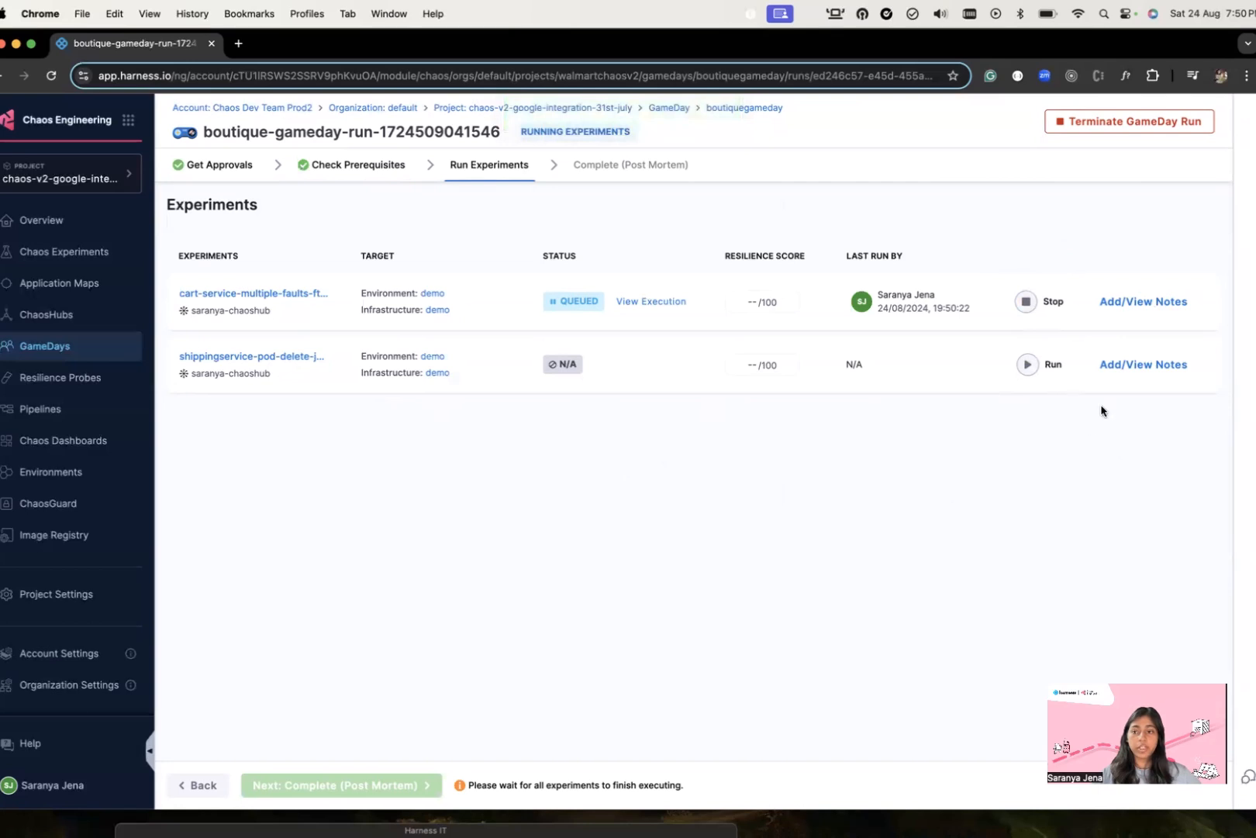
pyautogui.click(1141, 302)
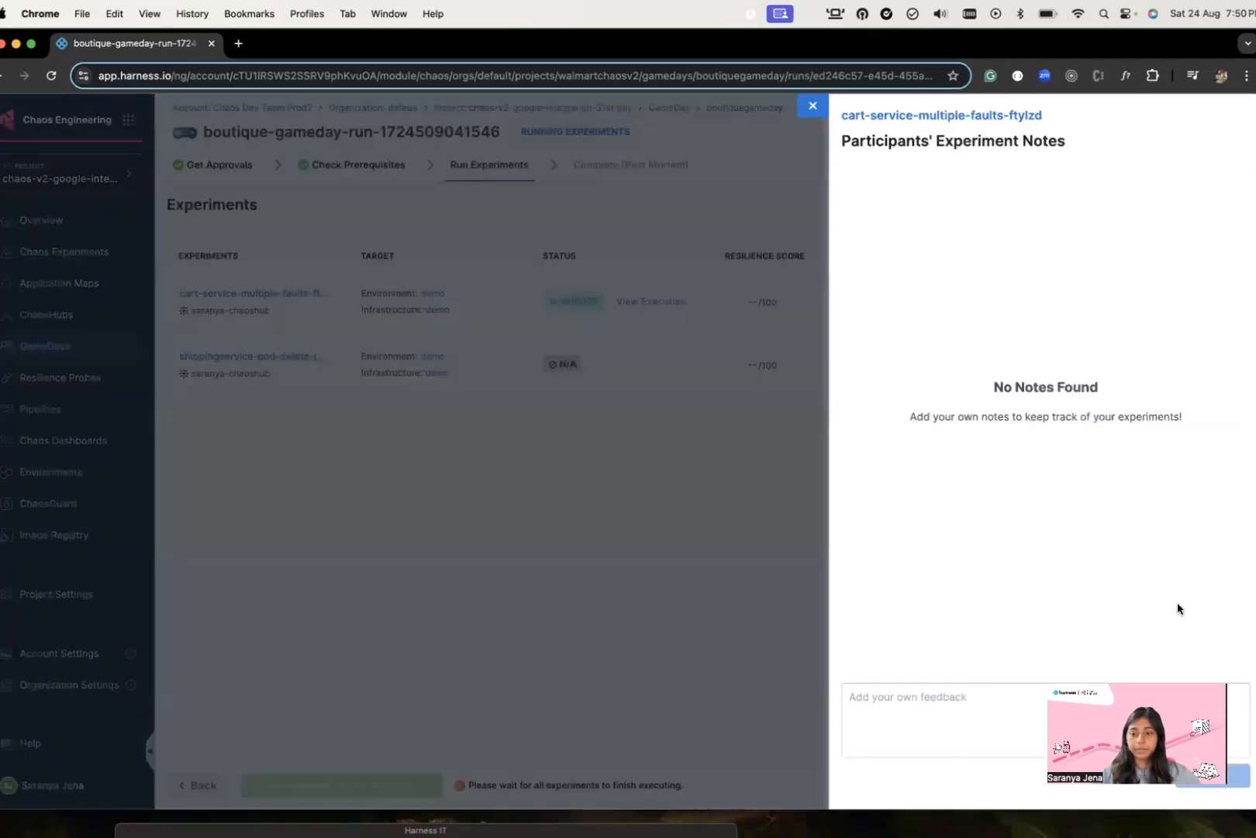
pyautogui.click(920, 706)
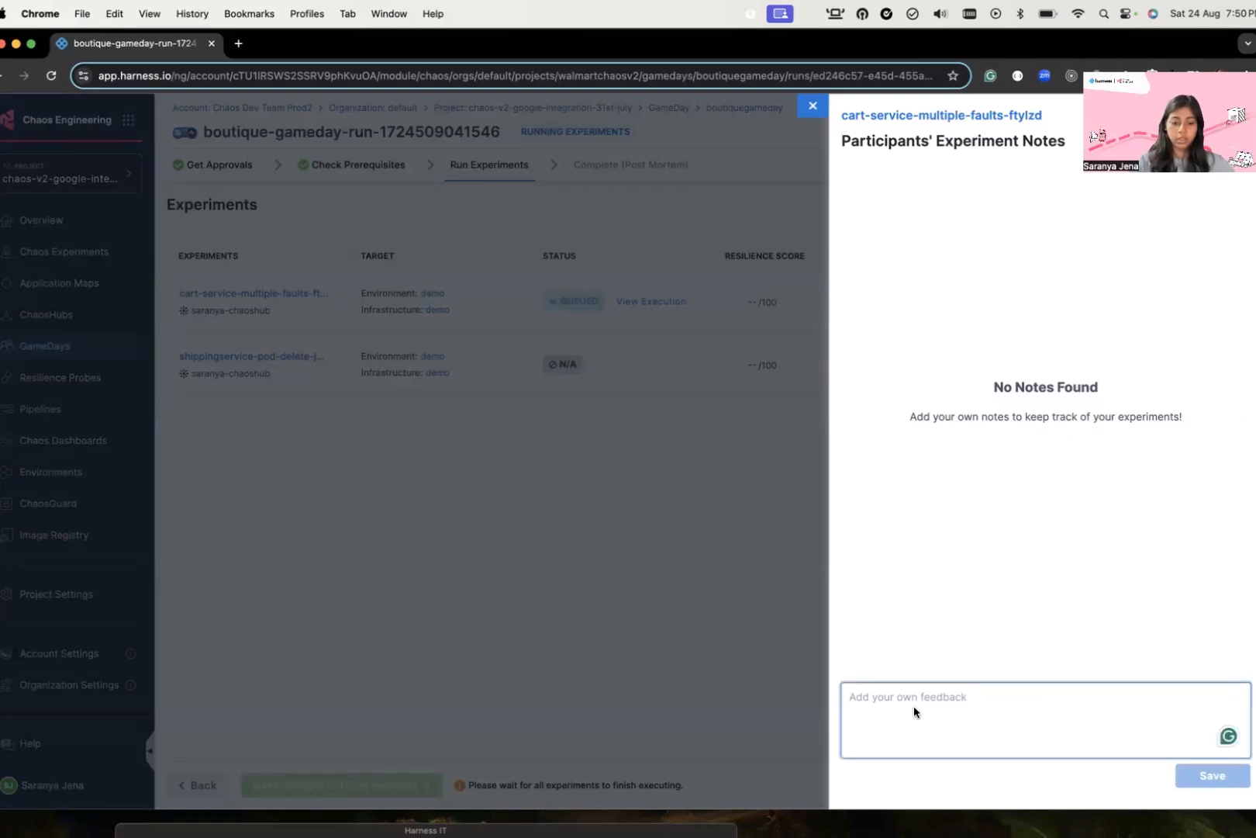
pyautogui.write('experiment running')
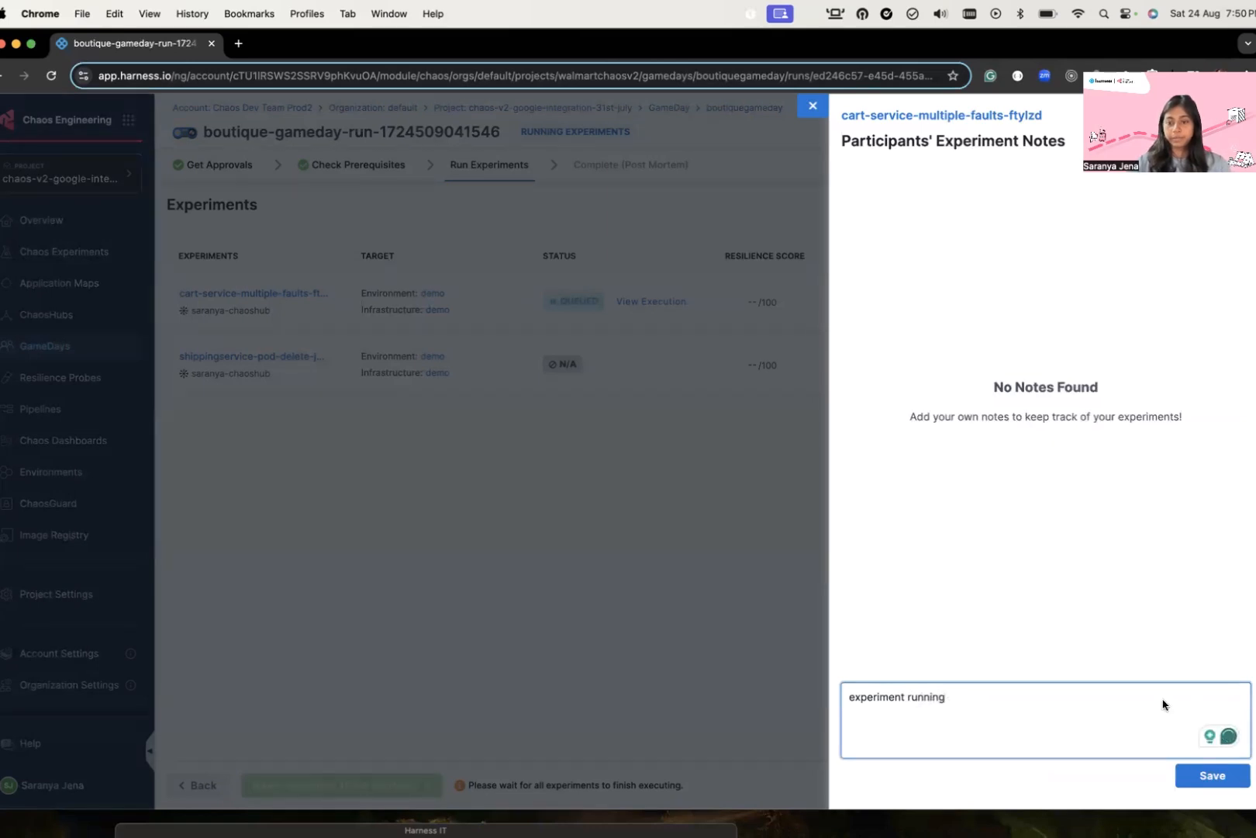
pyautogui.click(1206, 777)
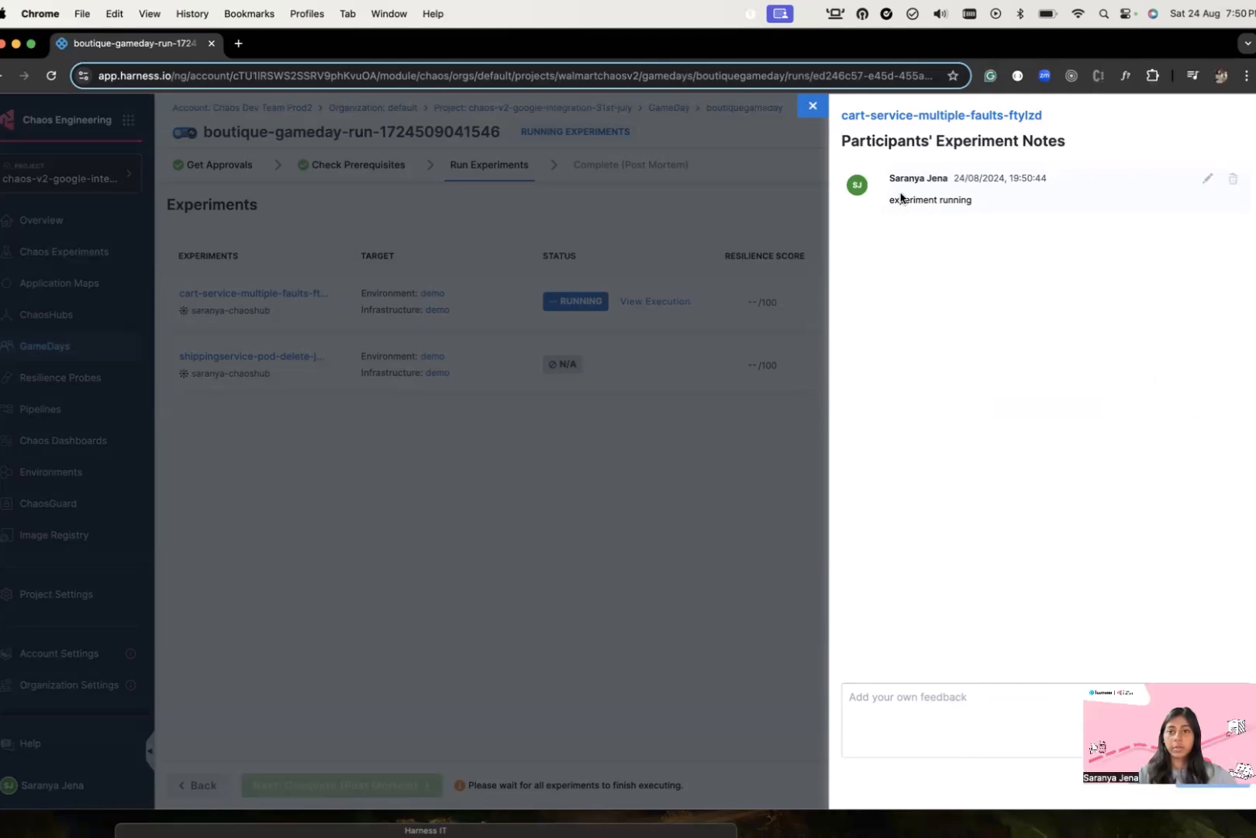
pyautogui.click(812, 106)
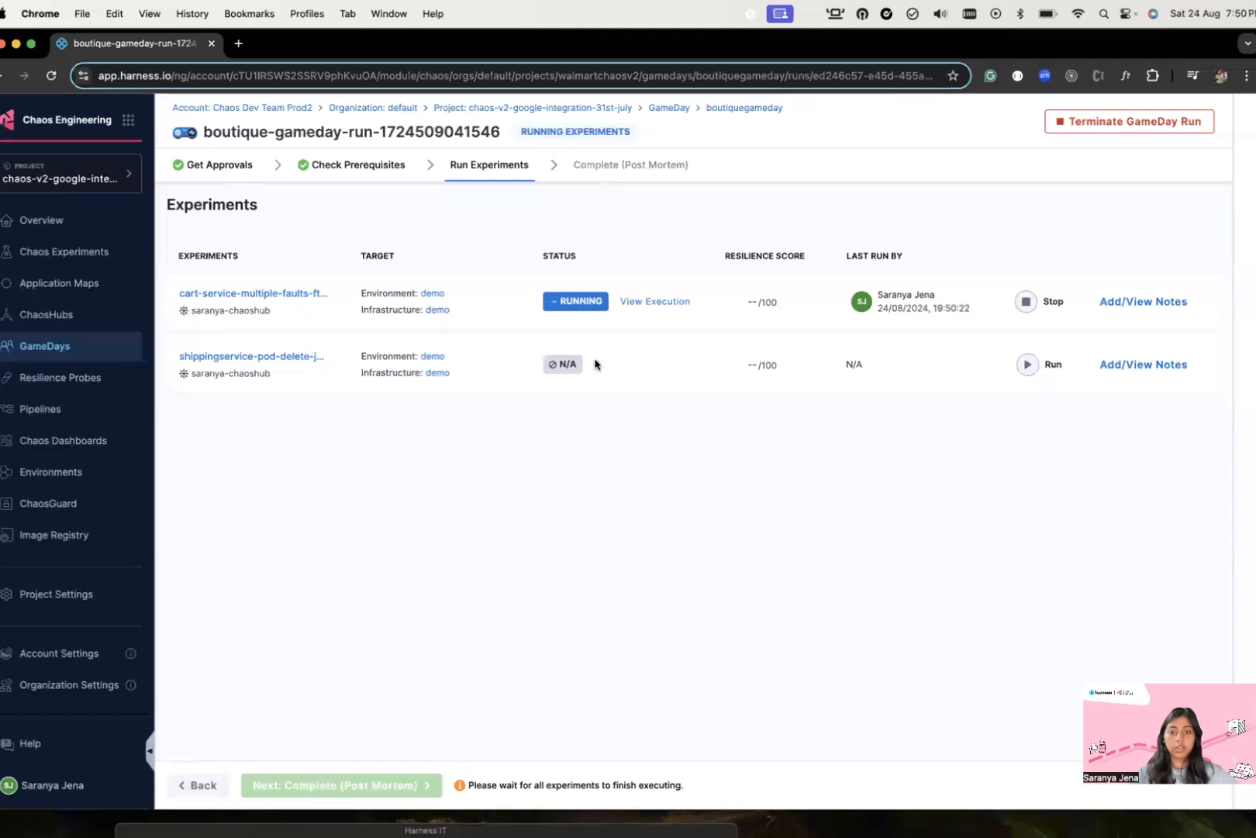
# View the execution of the cart-service-multiple-faults experiment and return to the GameDay run
pyautogui.click(663, 302)
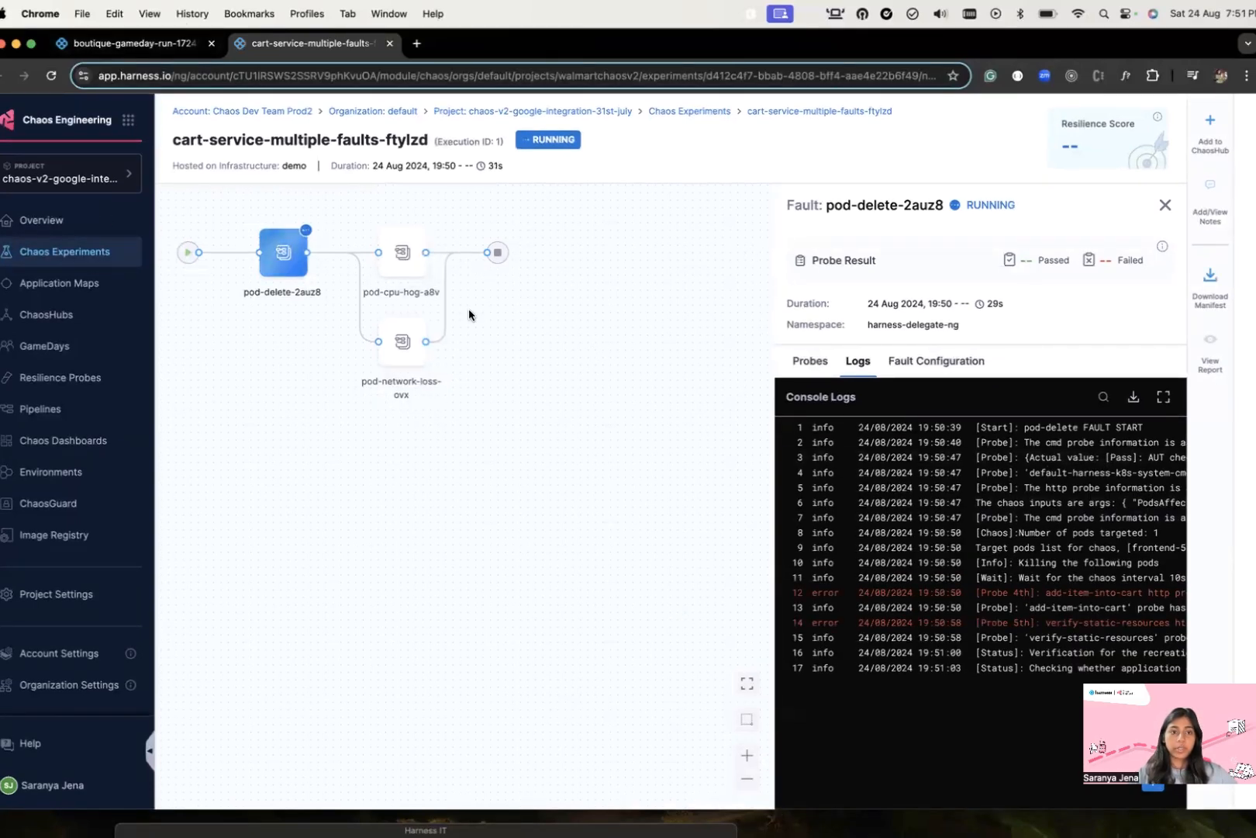
pyautogui.click(183, 46)
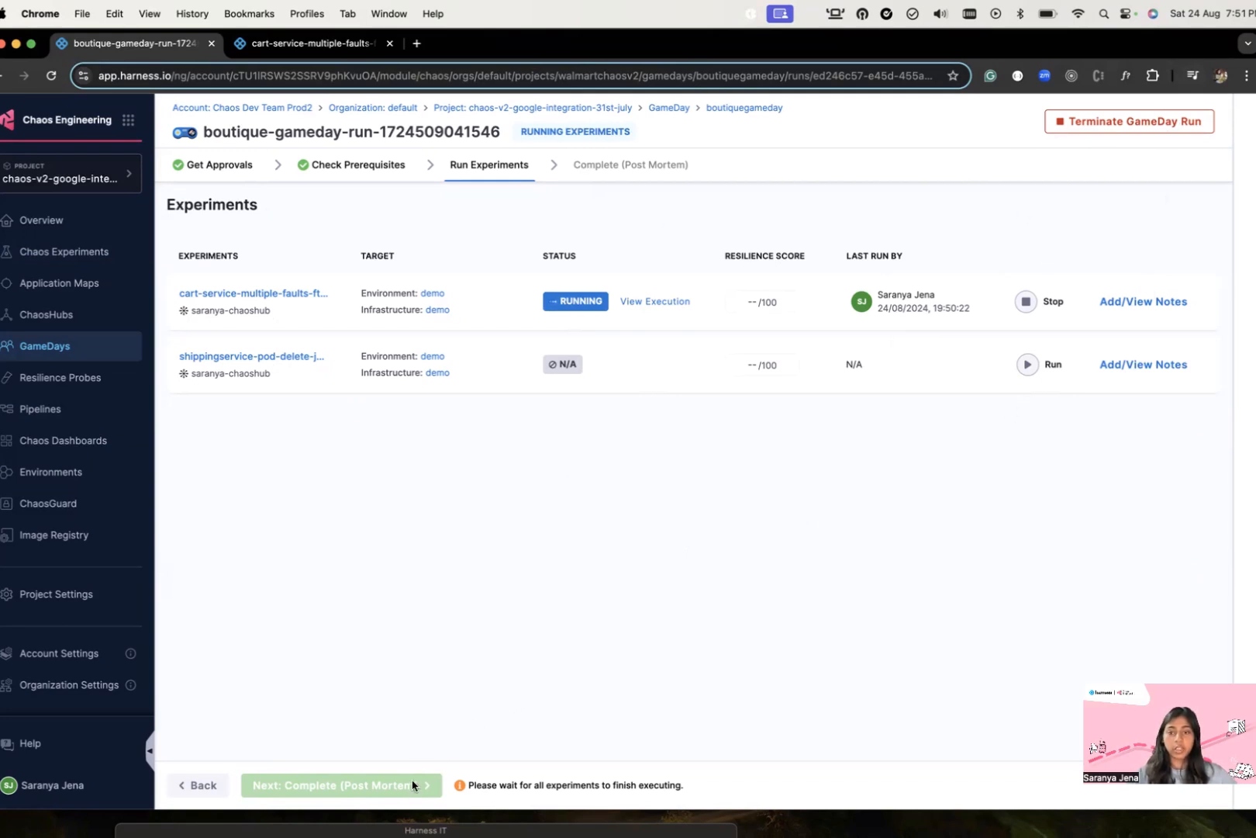
# Open the latest completed run of test-gameday-demo from the GameDays list and view its experiments
pyautogui.click(92, 347)
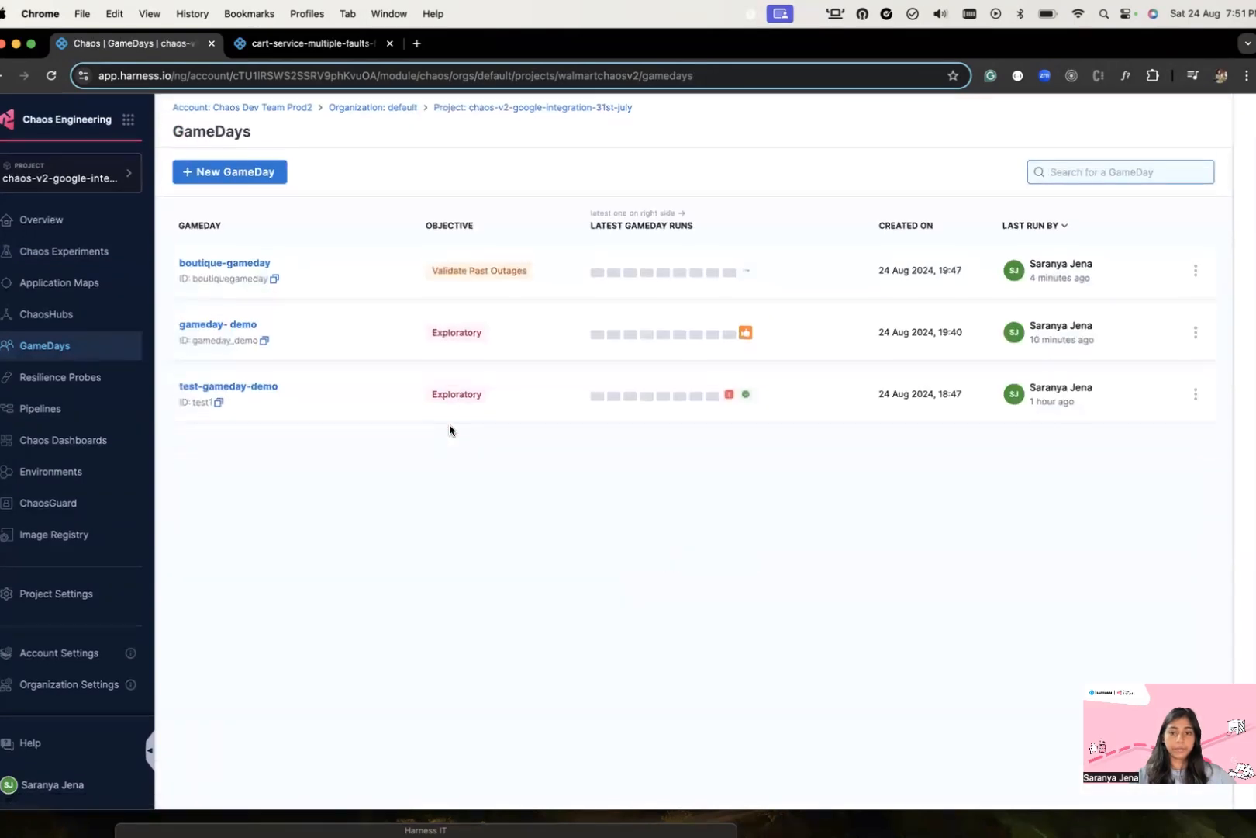
pyautogui.click(748, 398)
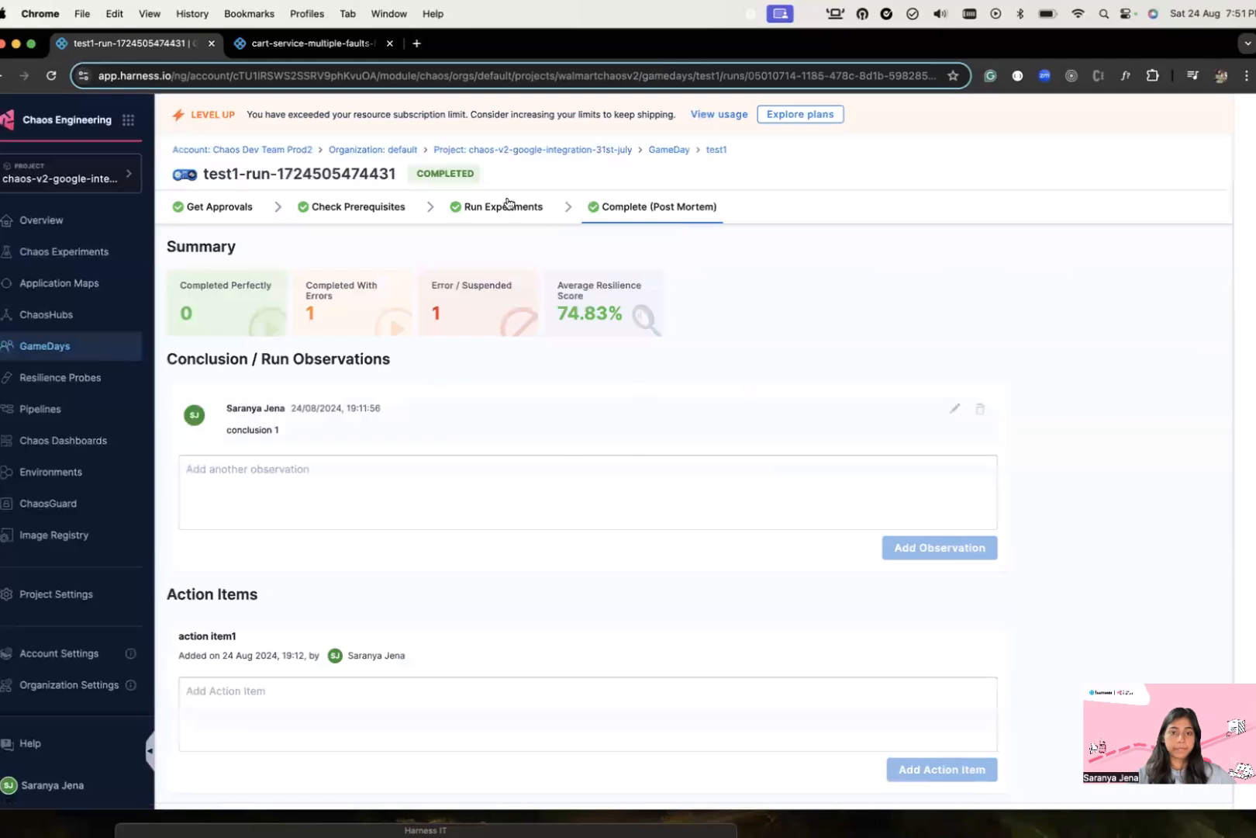
pyautogui.click(508, 204)
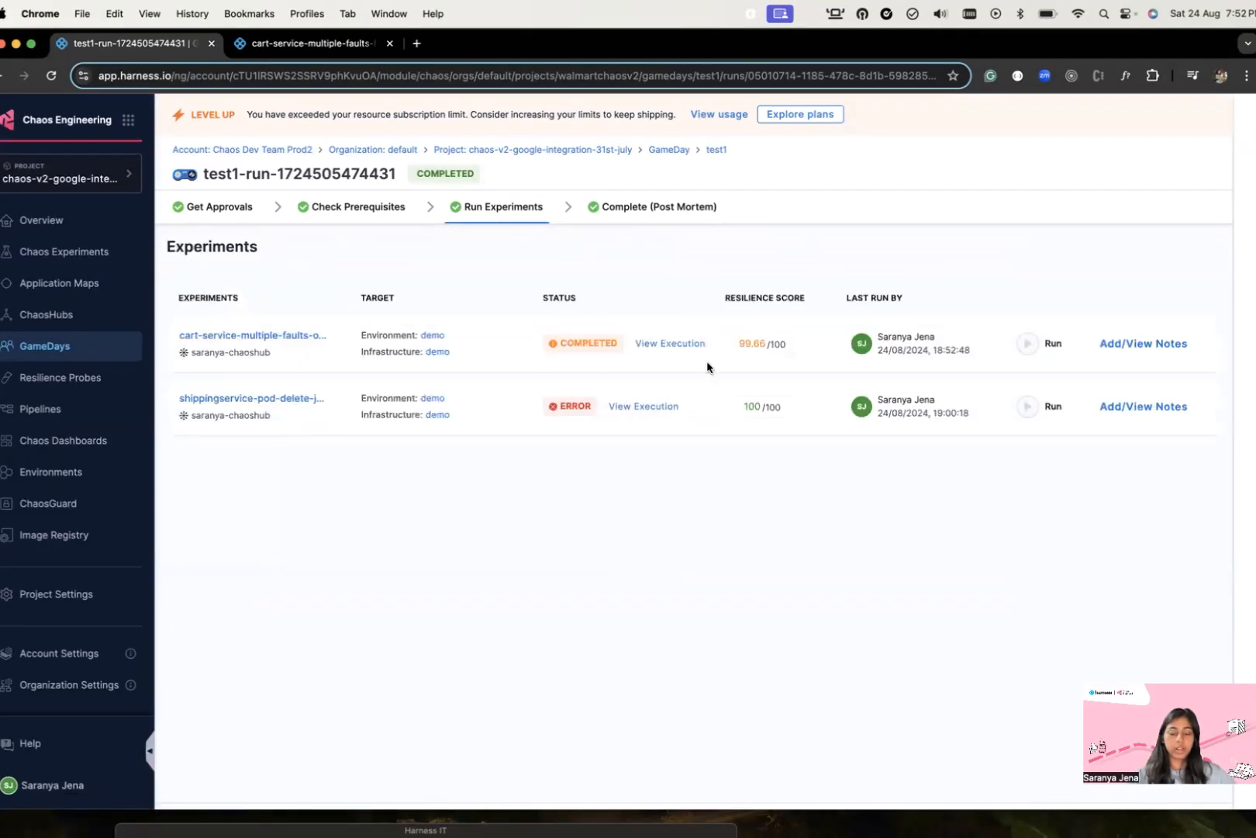
# Open the Post Mortem stage of the completed run and review its summary and run observations
pyautogui.click(684, 211)
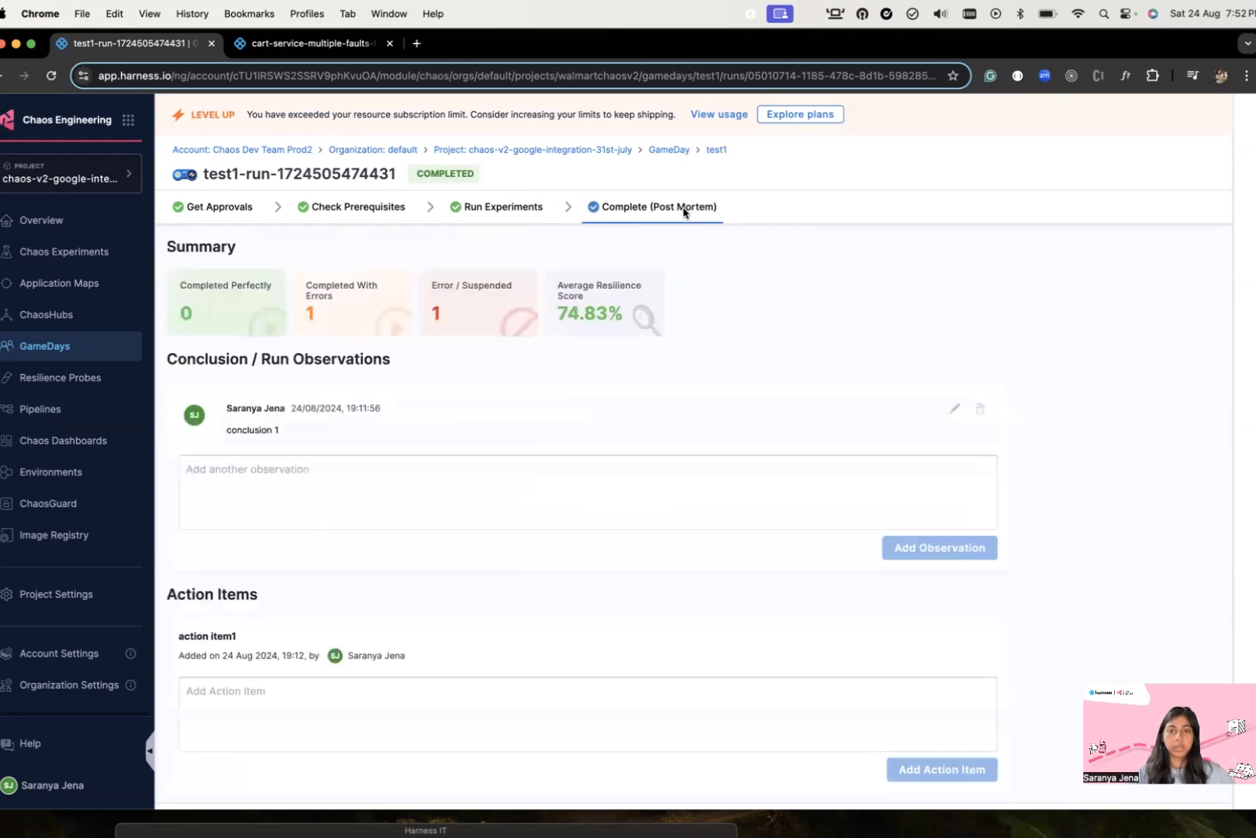
pyautogui.scroll(-1, 724, 345)
pyautogui.scroll(1, 723, 345)
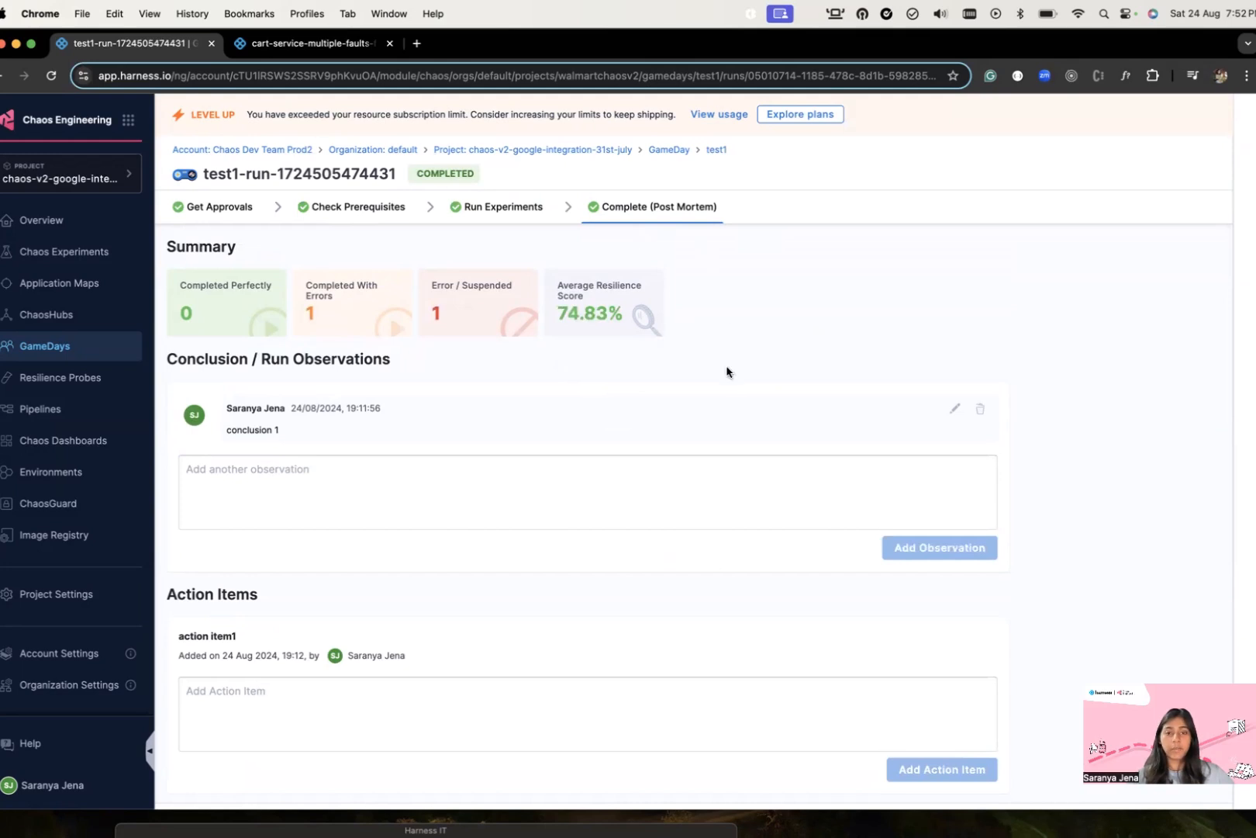
pyautogui.scroll(-2, 727, 372)
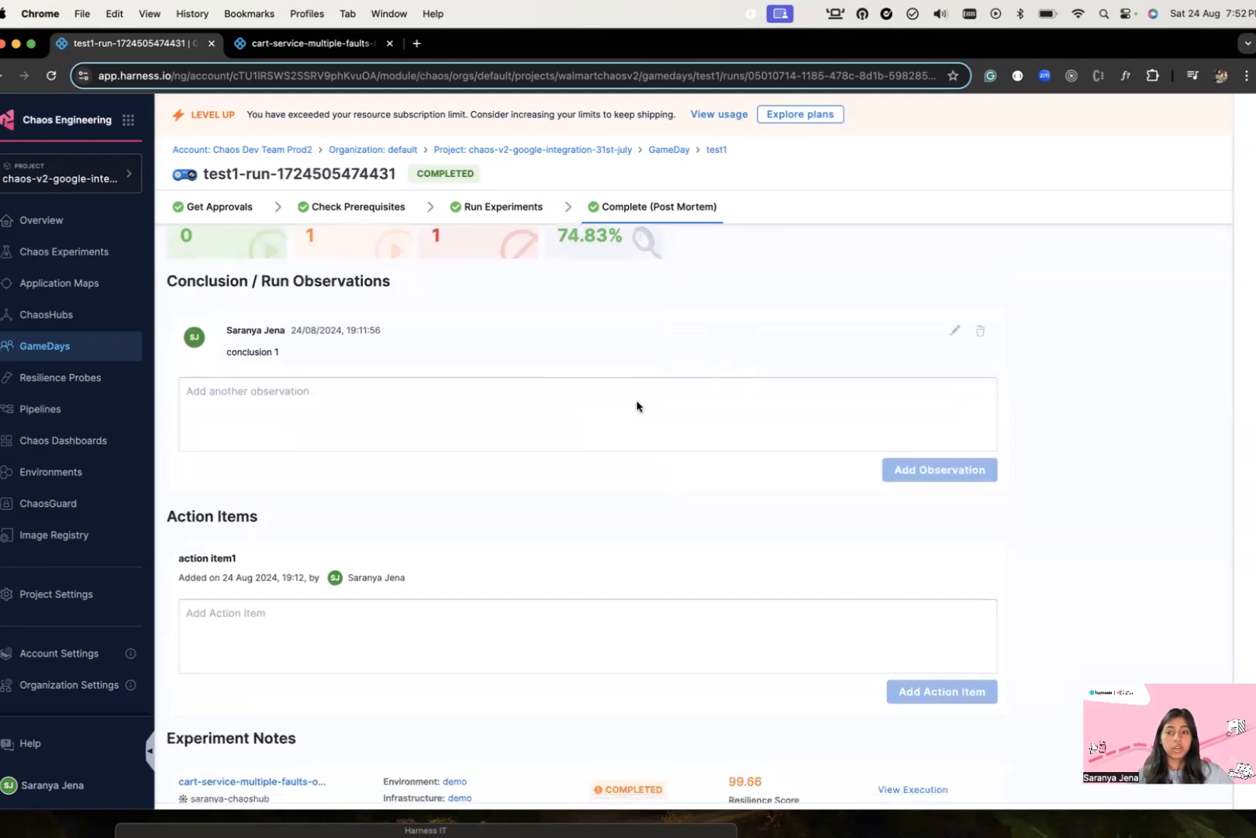
# Add the run observation "observation 1" to the post mortem's conclusions
pyautogui.click(676, 391)
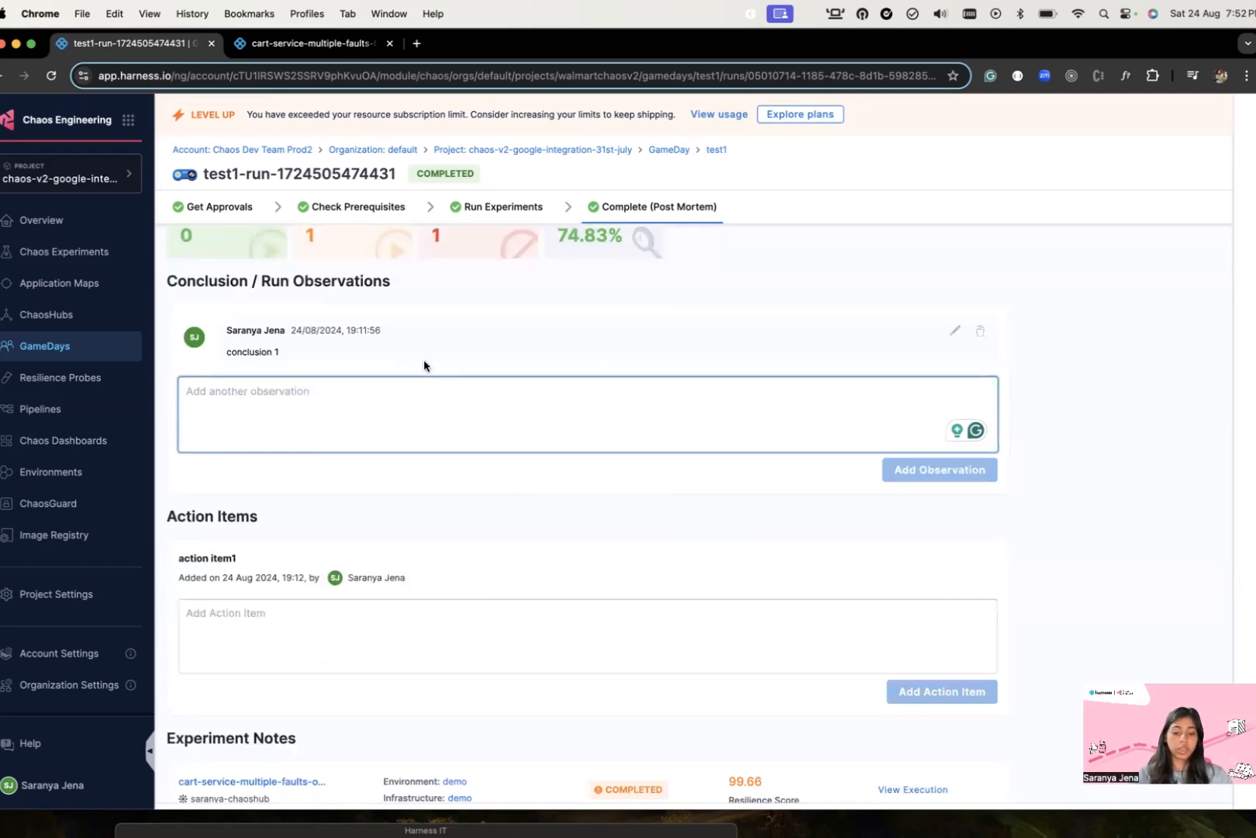
pyautogui.write('c')
pyautogui.press('BackSpace')
pyautogui.write('o')
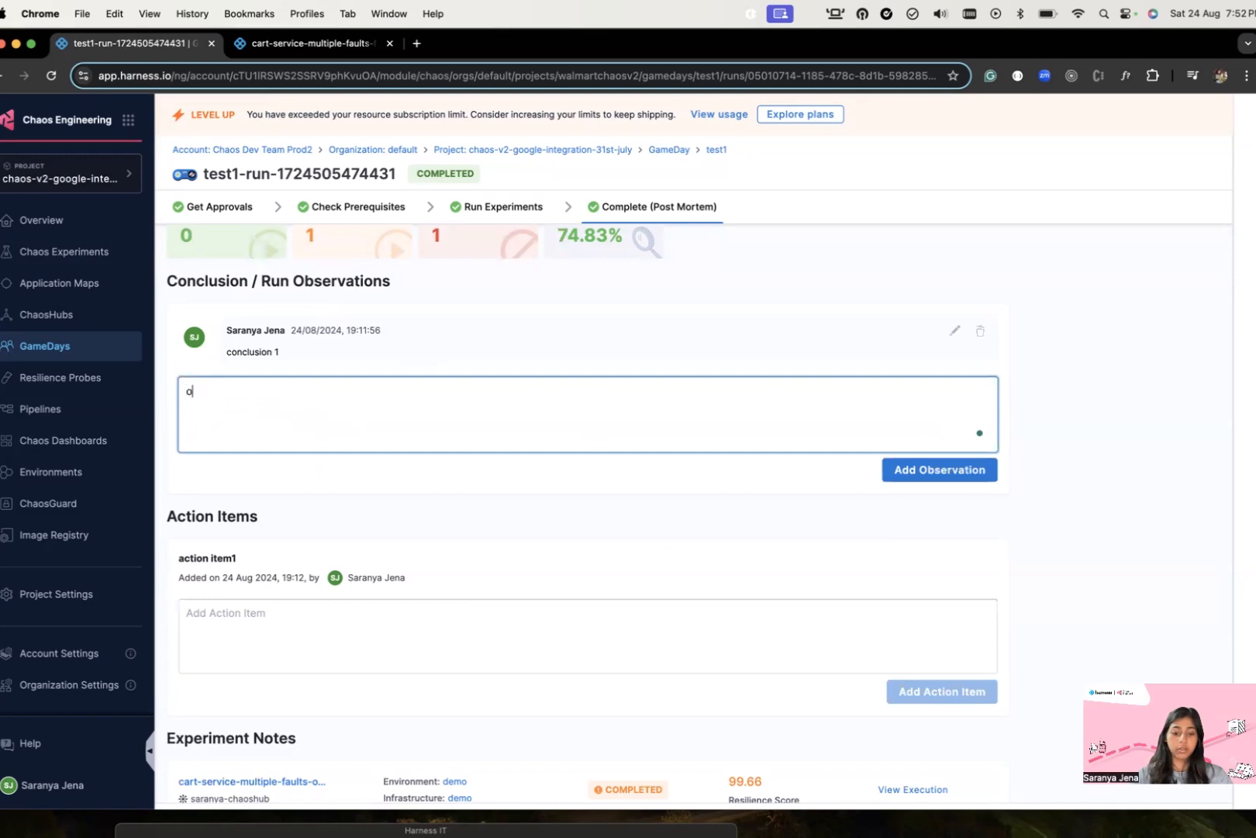
pyautogui.write('bservation 1')
pyautogui.click(931, 470)
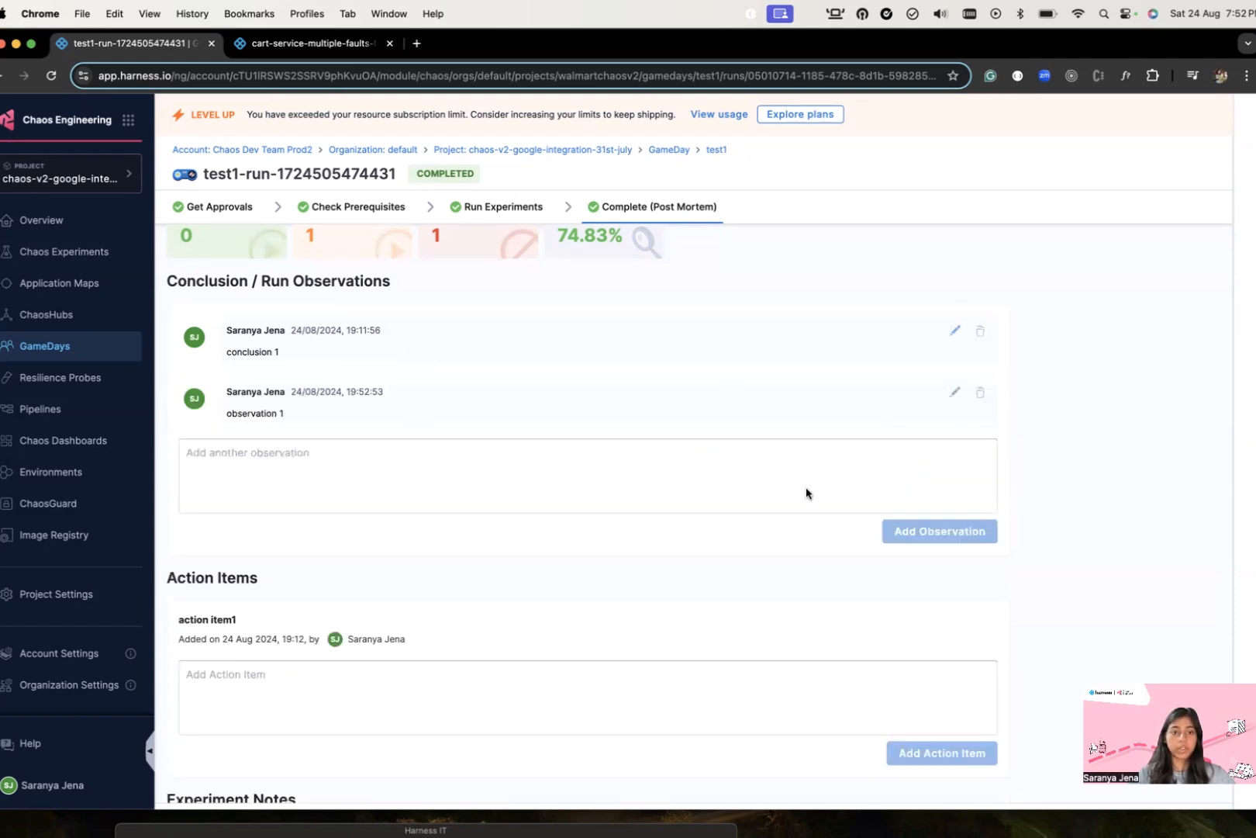
# Review the post mortem's action items and expand the participants' experiment notes for the cart-service-multiple-faults experiment
pyautogui.scroll(-5, 791, 398)
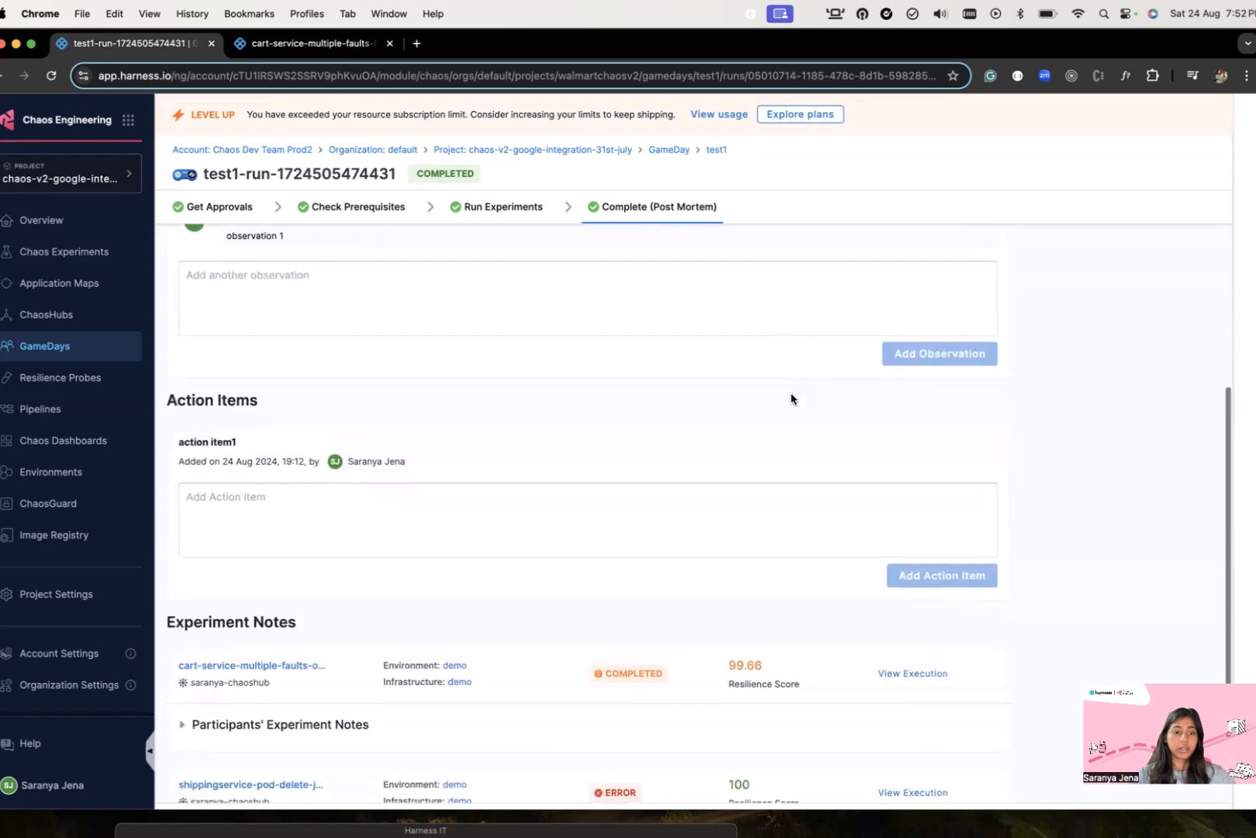
pyautogui.click(486, 525)
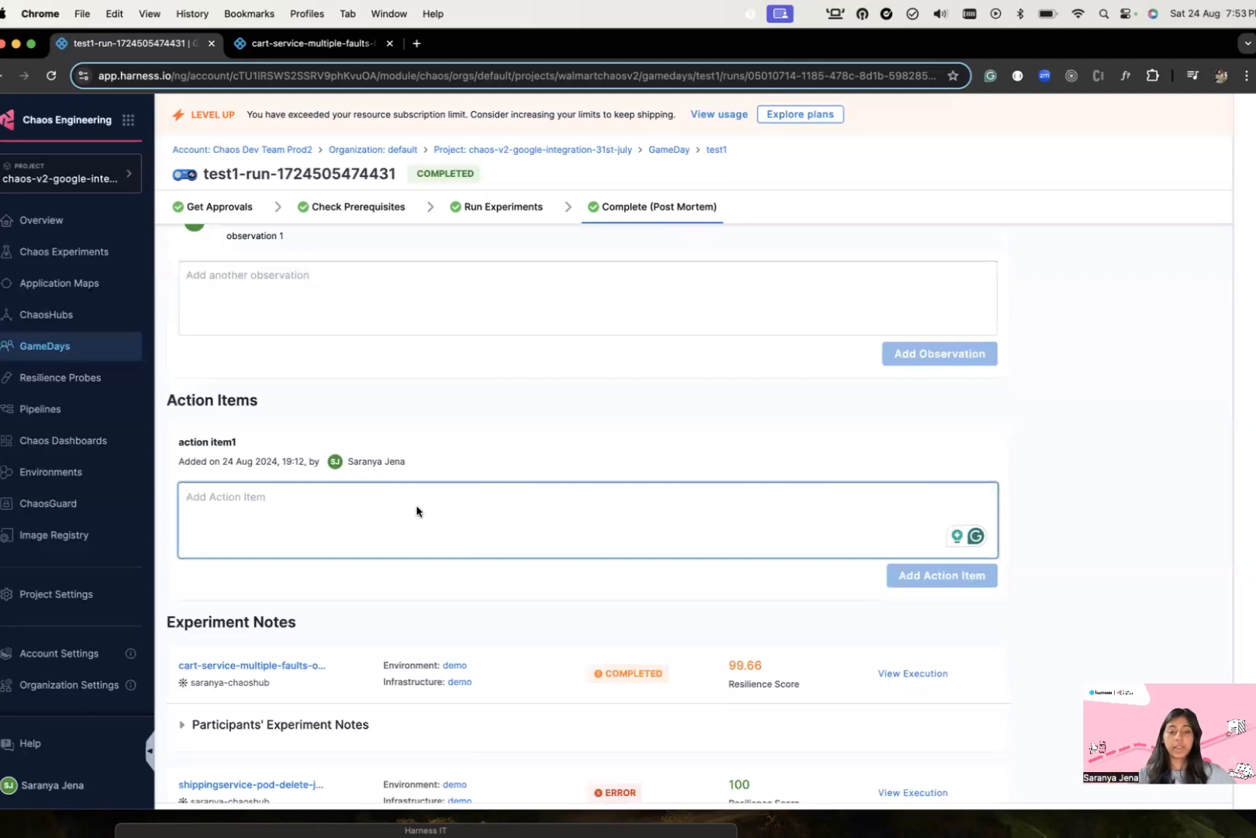
pyautogui.scroll(-2, 417, 511)
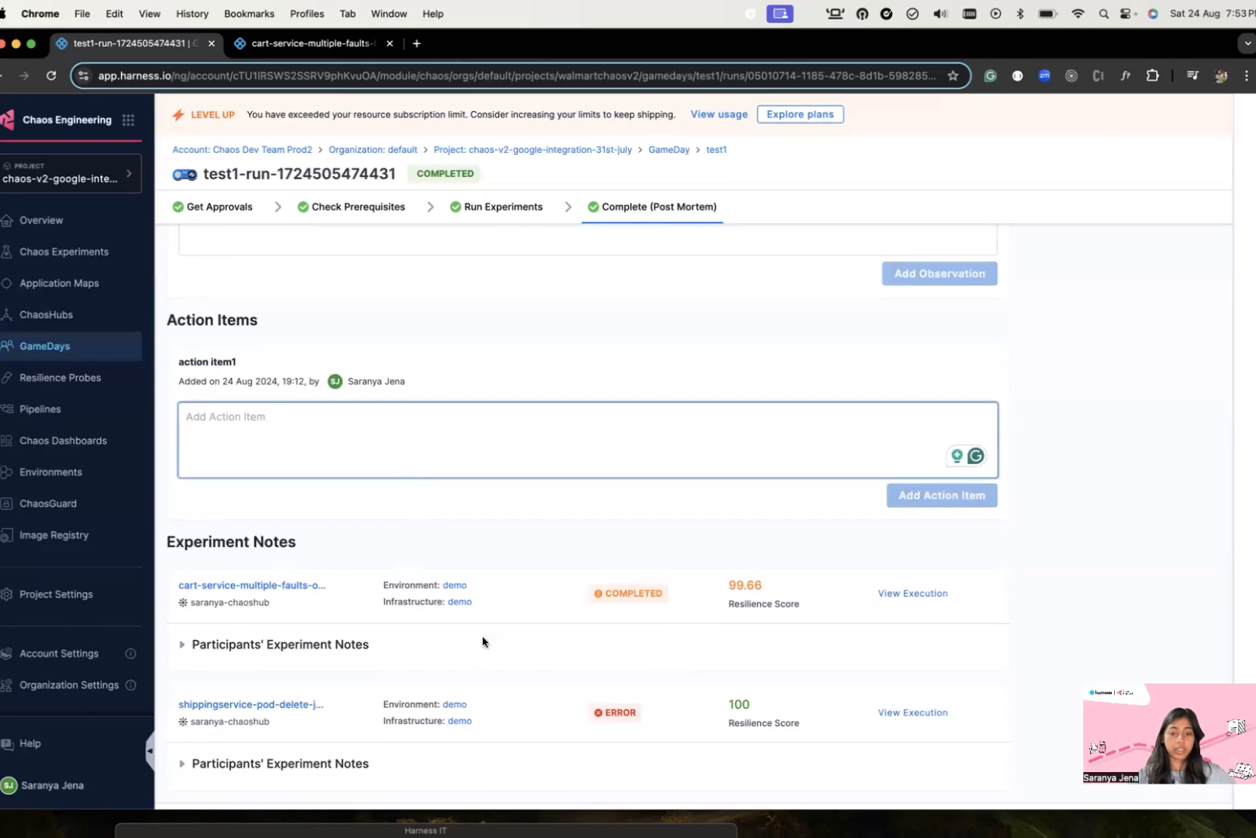
pyautogui.click(180, 645)
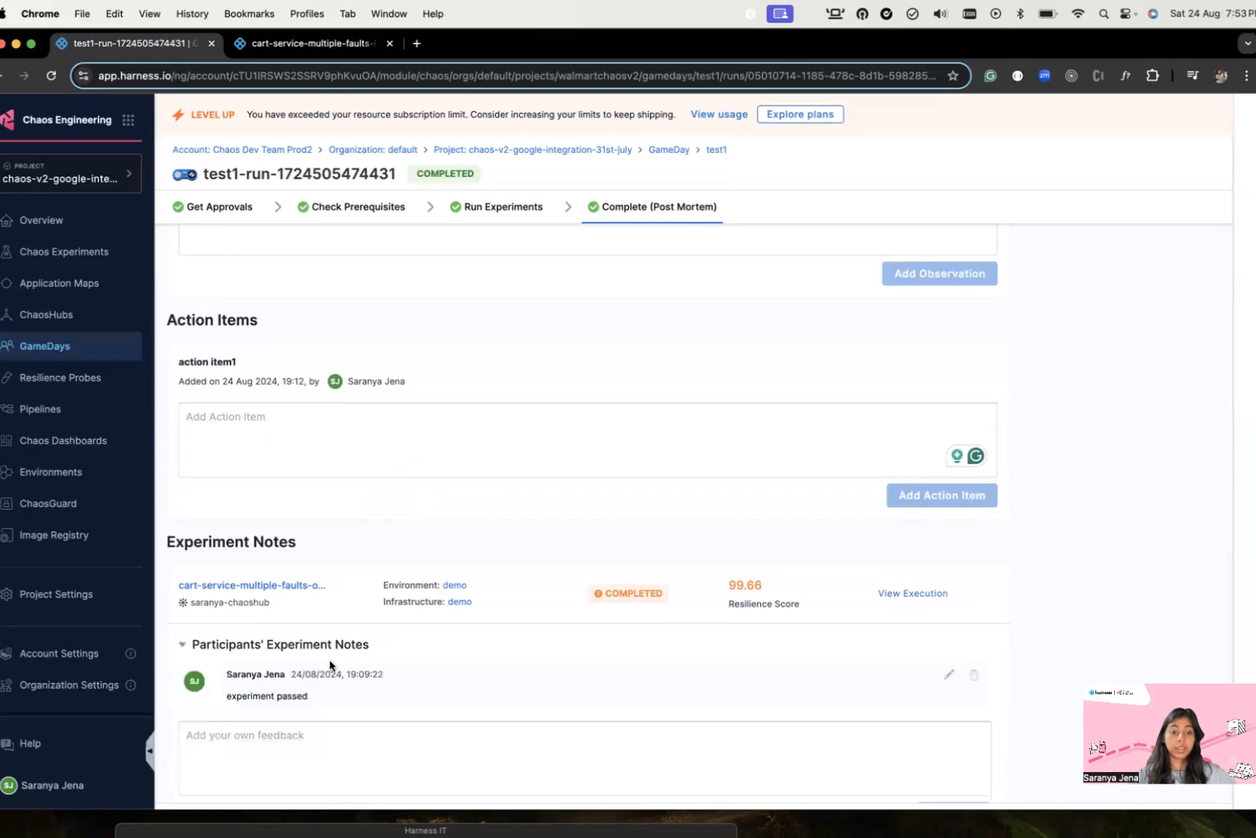
pyautogui.scroll(-2, 329, 664)
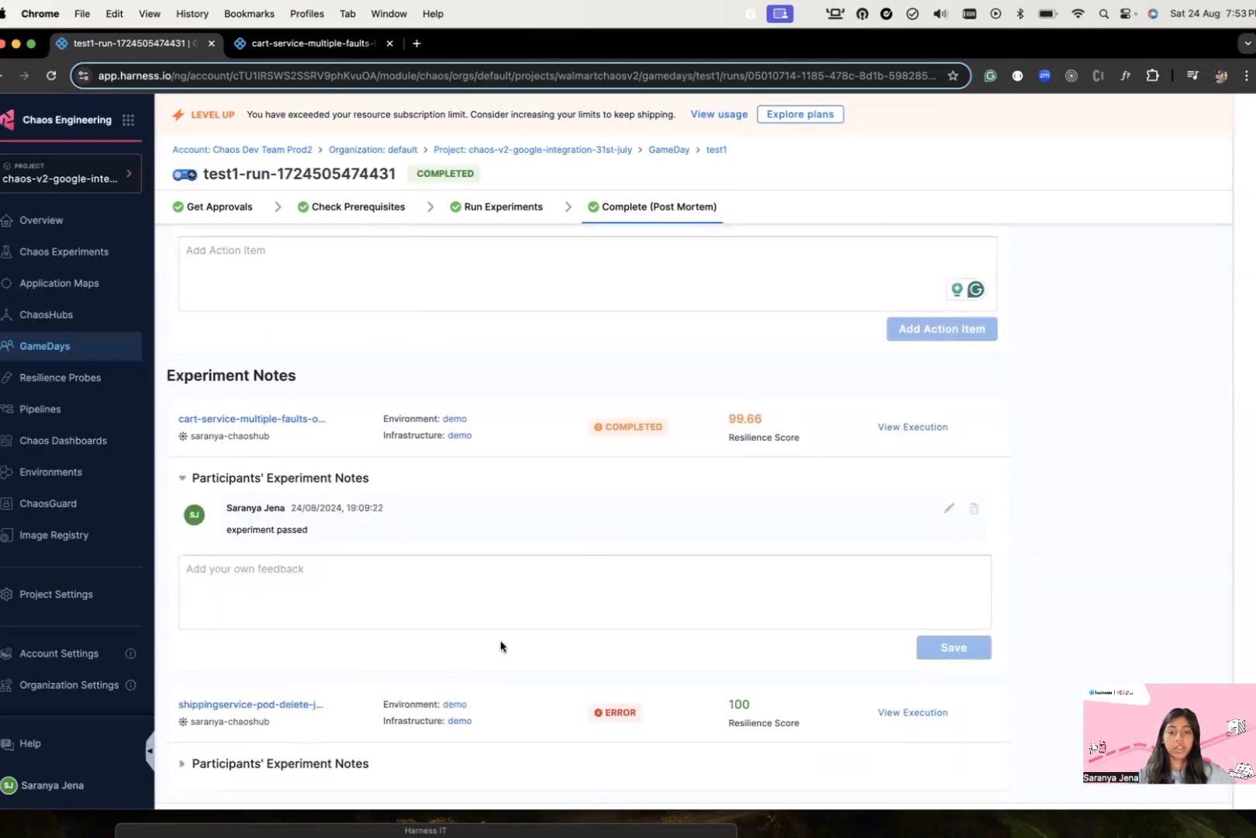
pyautogui.scroll(-1, 500, 648)
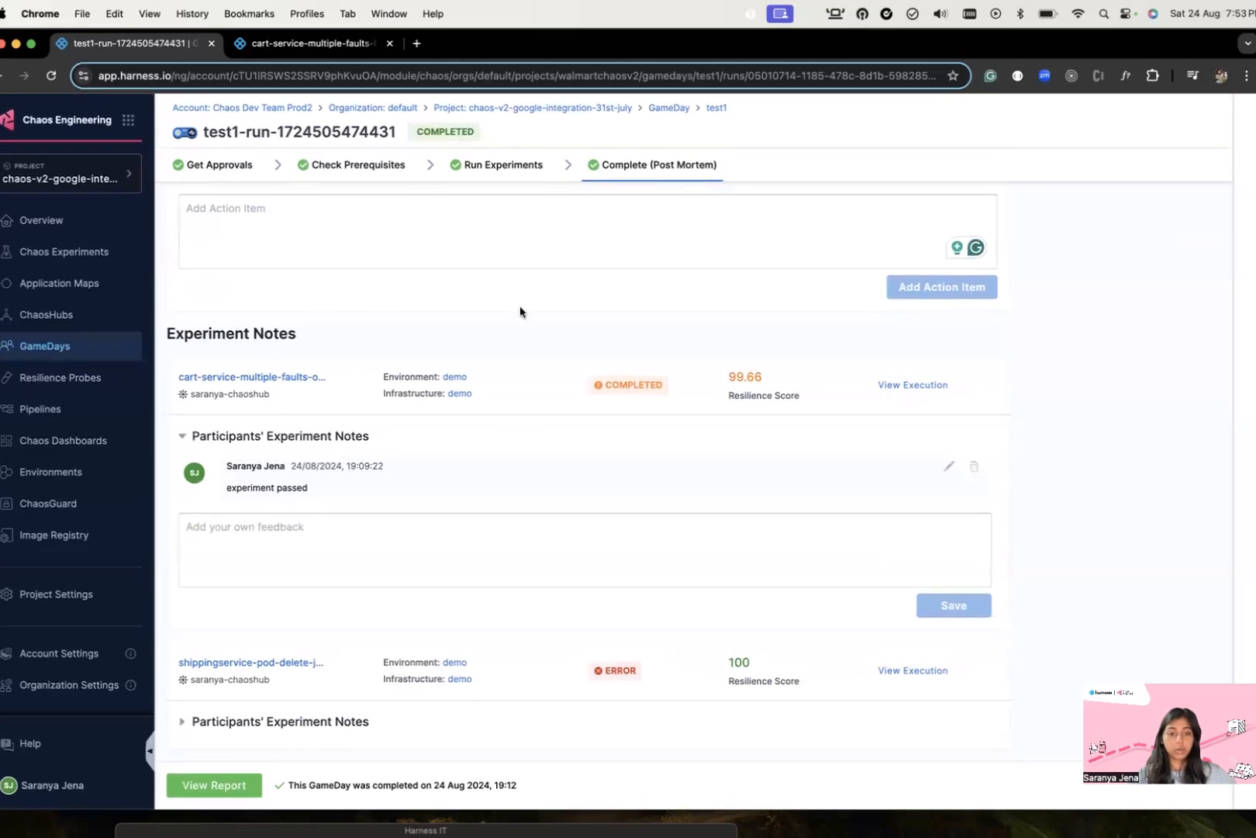
# View the GameDay run report, examine its run details, faults and probe results, and return to the GameDays list
pyautogui.click(242, 783)
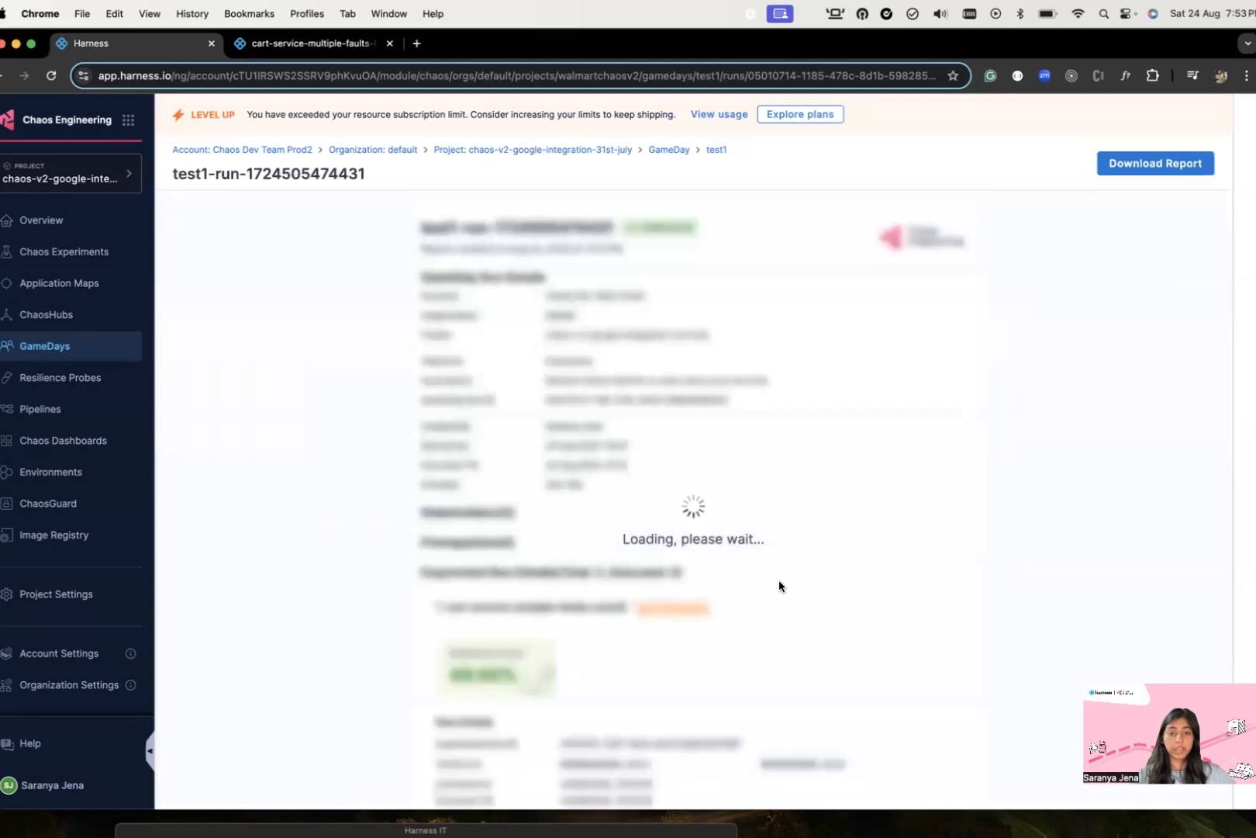
pyautogui.scroll(-1, 779, 585)
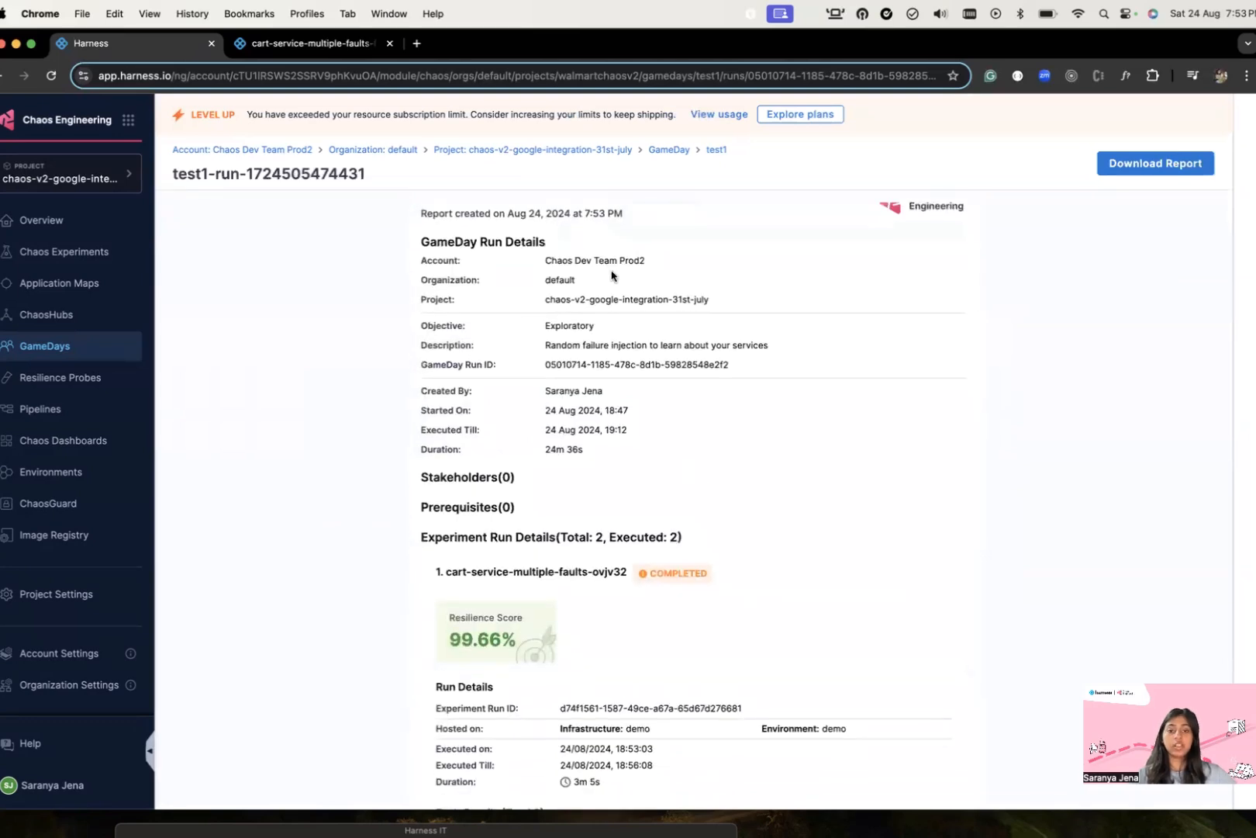
pyautogui.scroll(-12, 631, 440)
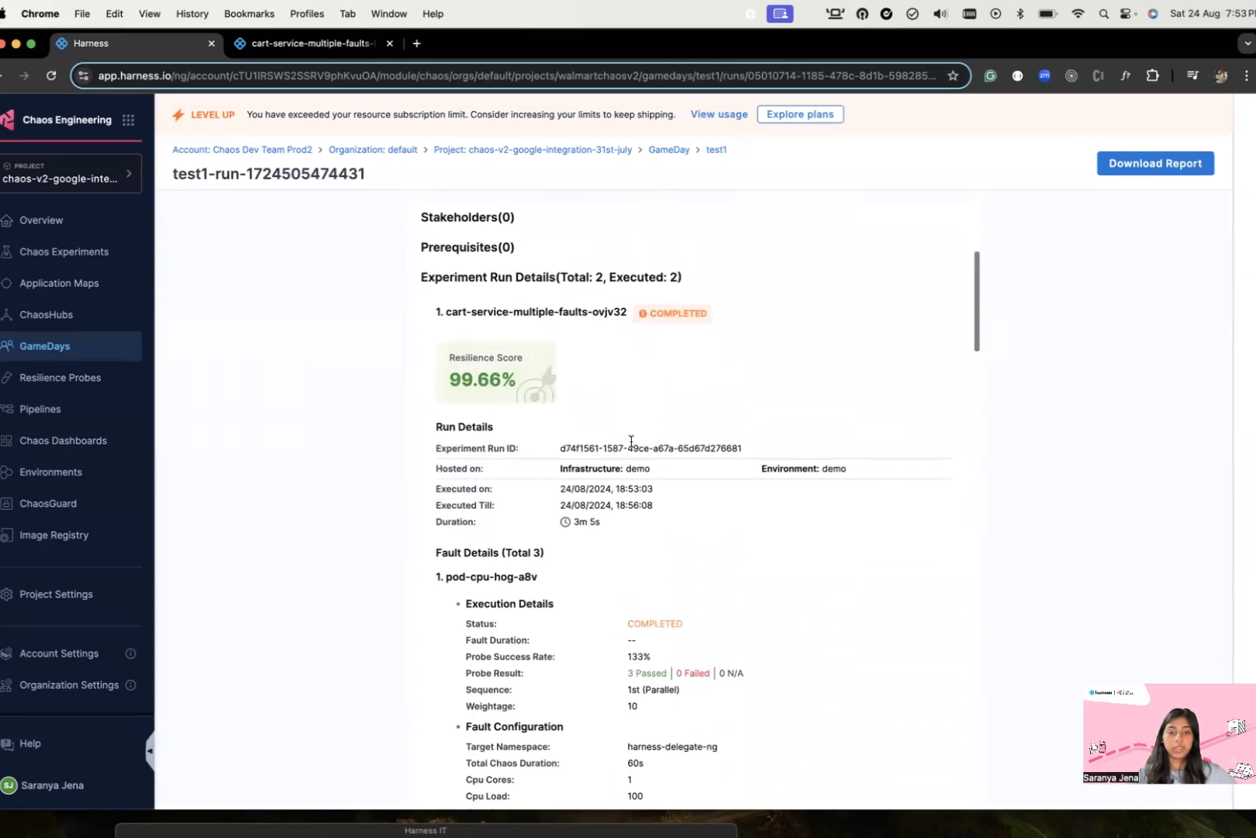
pyautogui.scroll(-6, 632, 441)
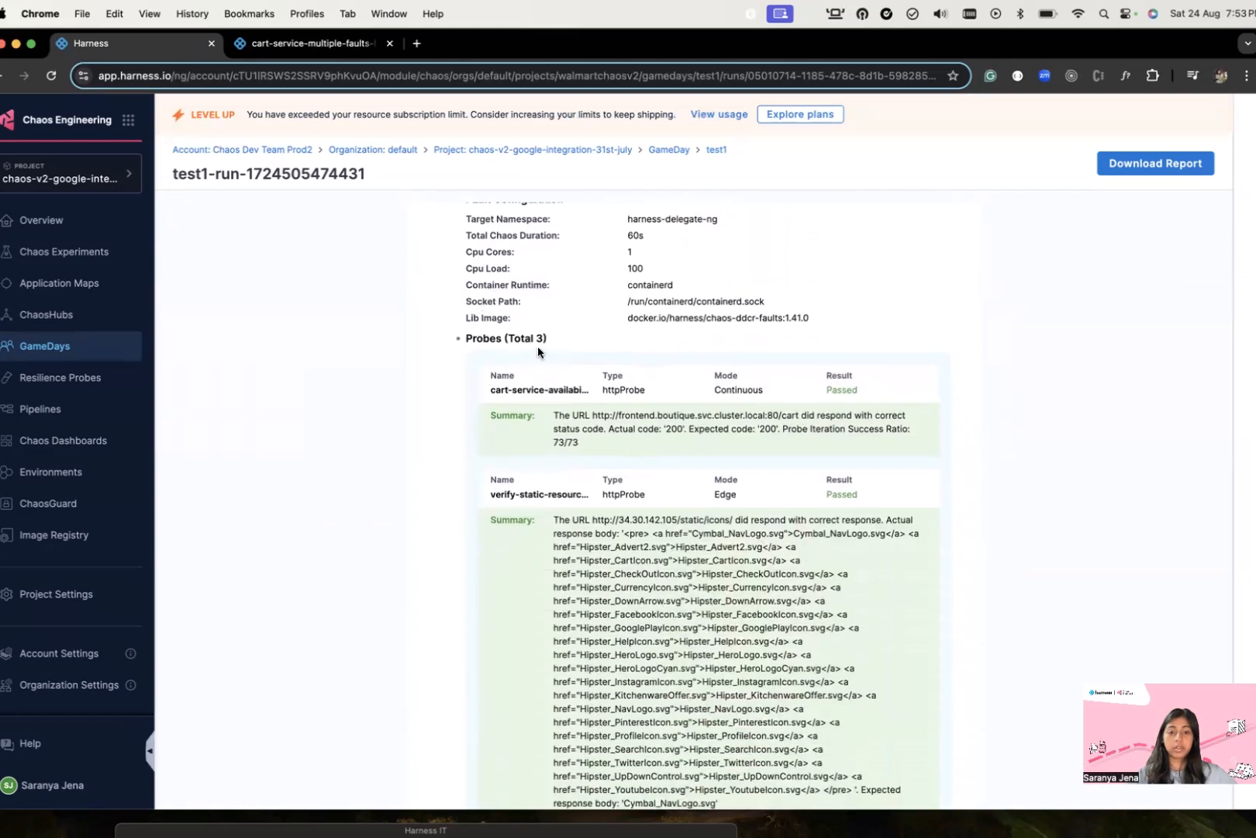
pyautogui.scroll(-20, 536, 345)
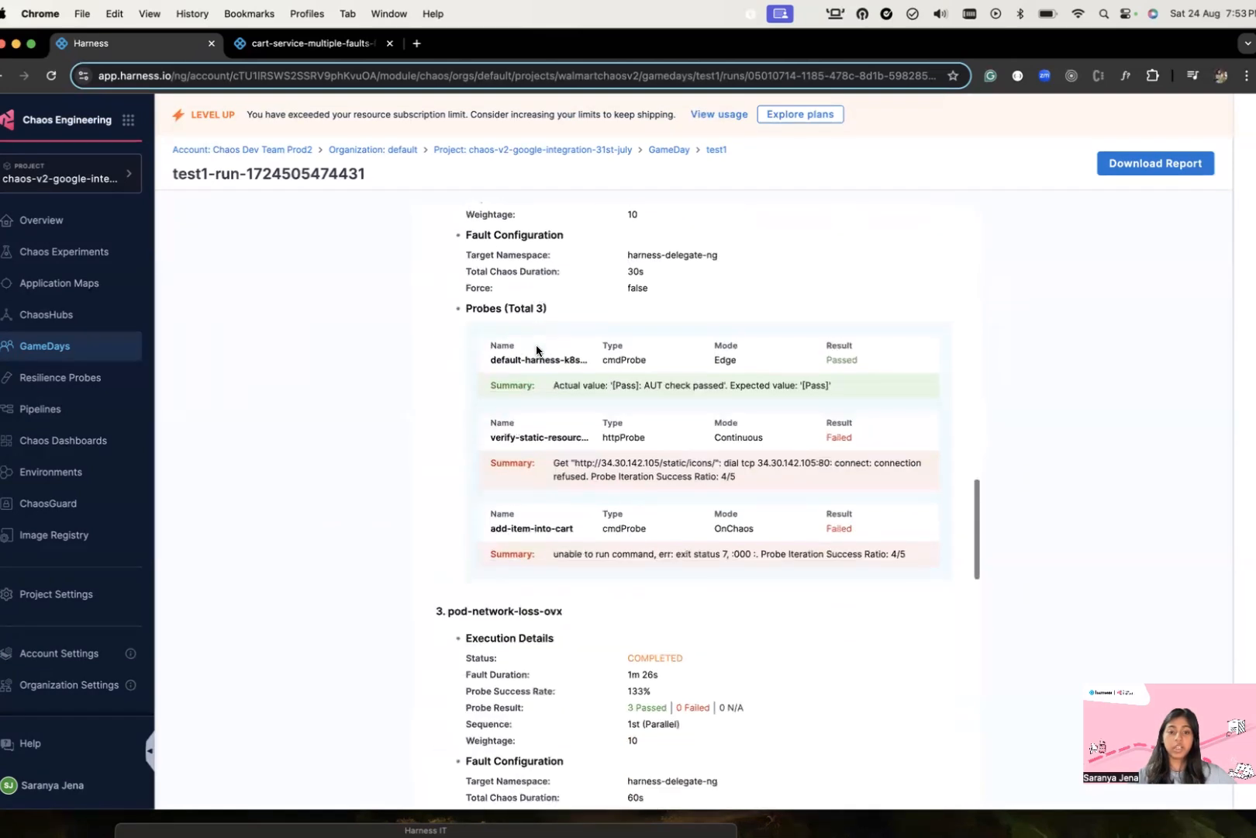
pyautogui.scroll(-20, 536, 344)
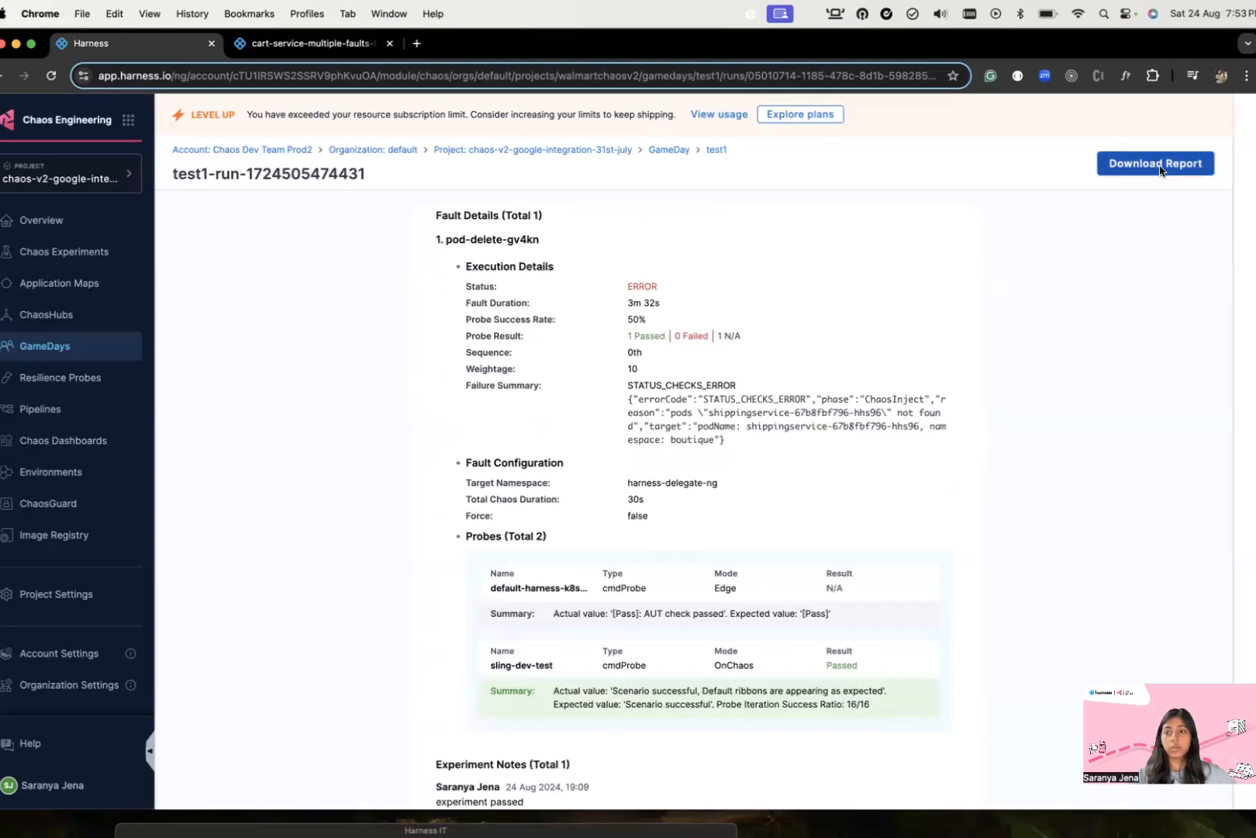
pyautogui.scroll(10, 538, 424)
pyautogui.scroll(20, 539, 422)
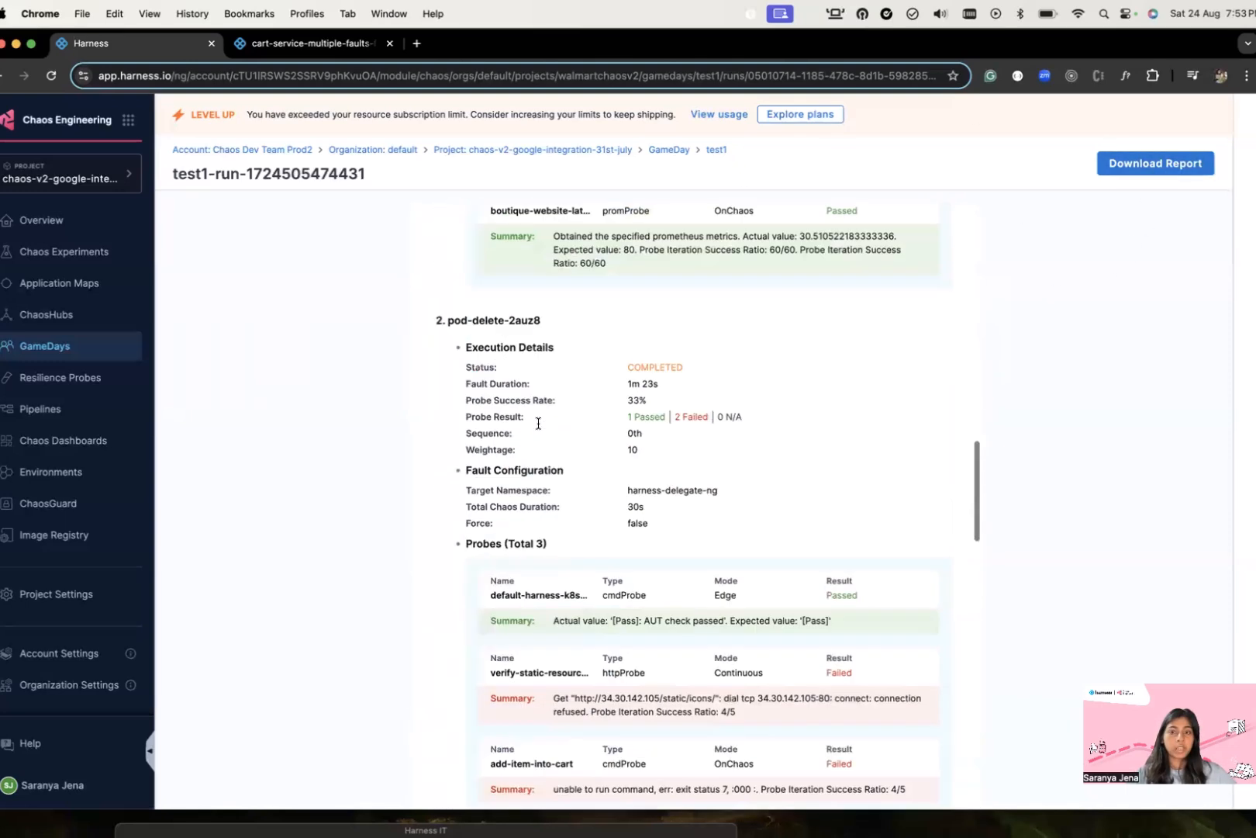
pyautogui.scroll(-20, 422, 488)
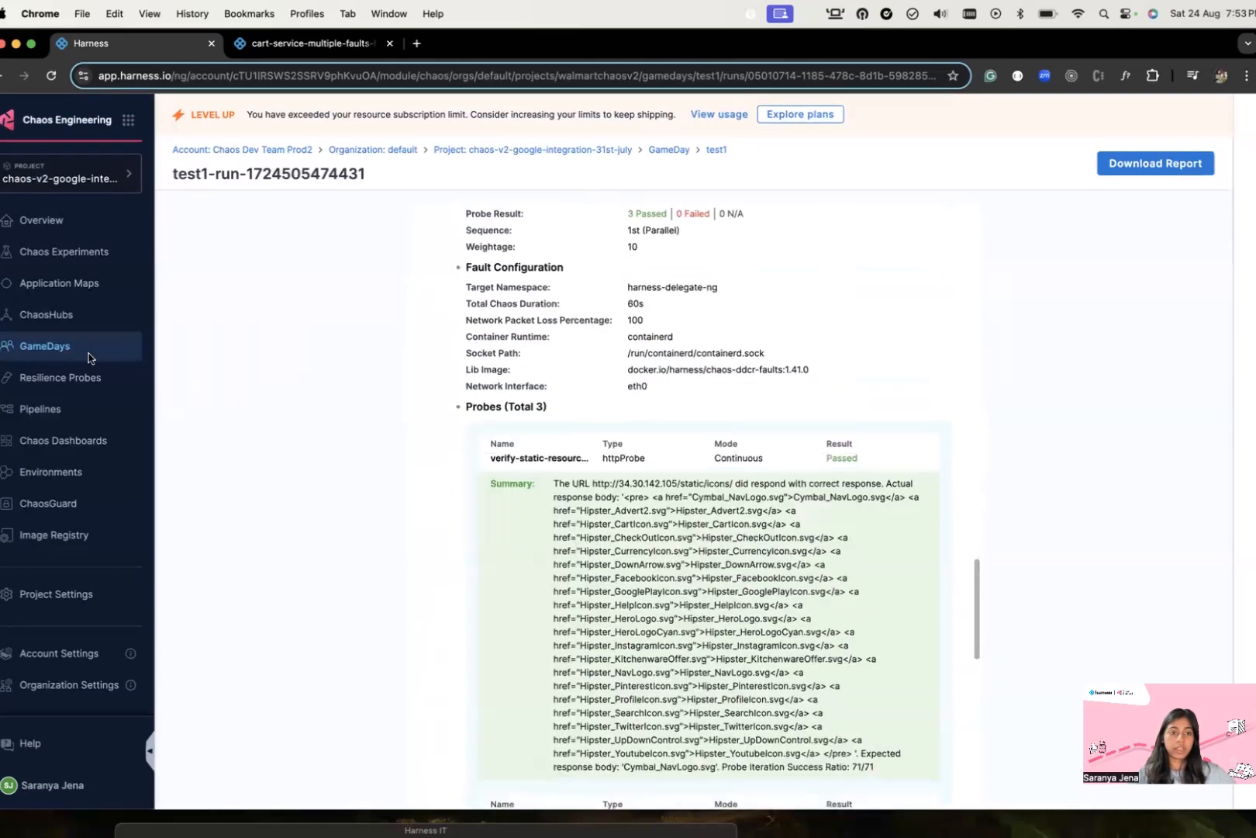
pyautogui.click(82, 353)
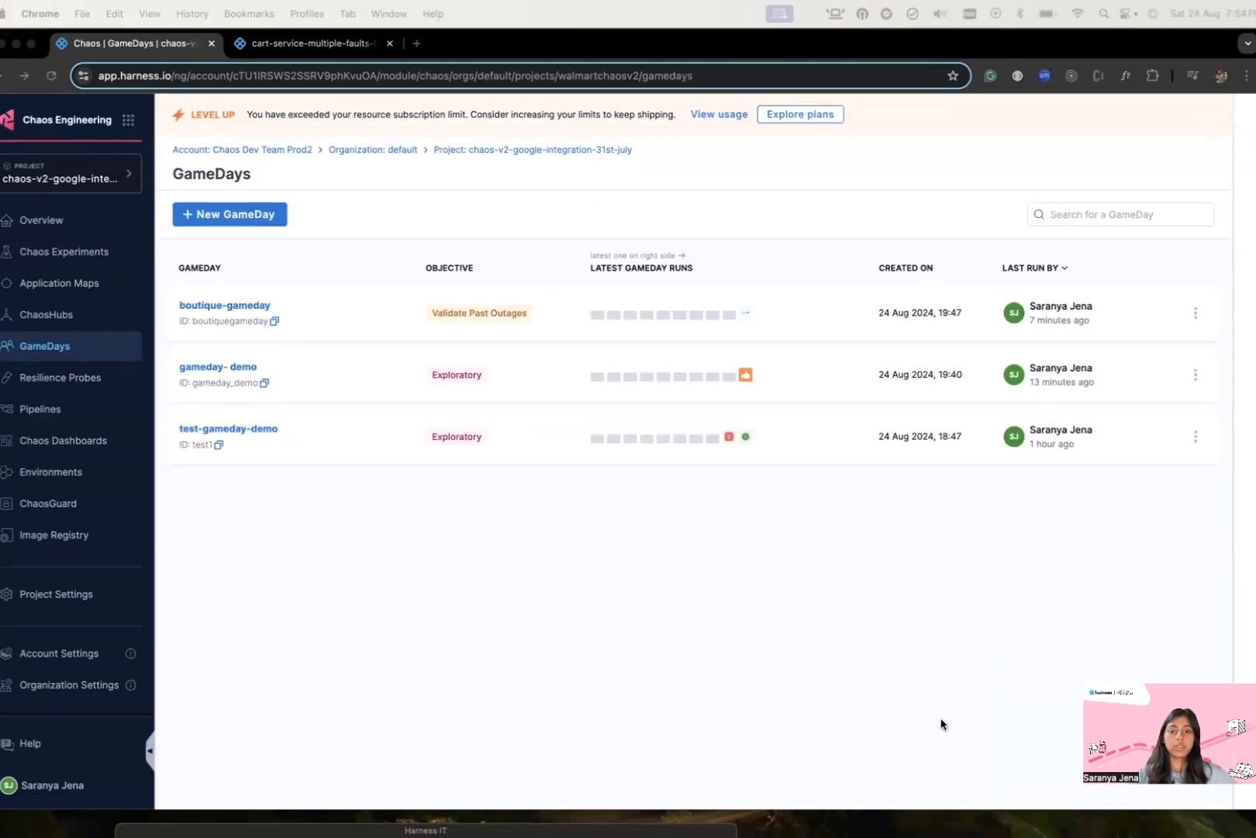